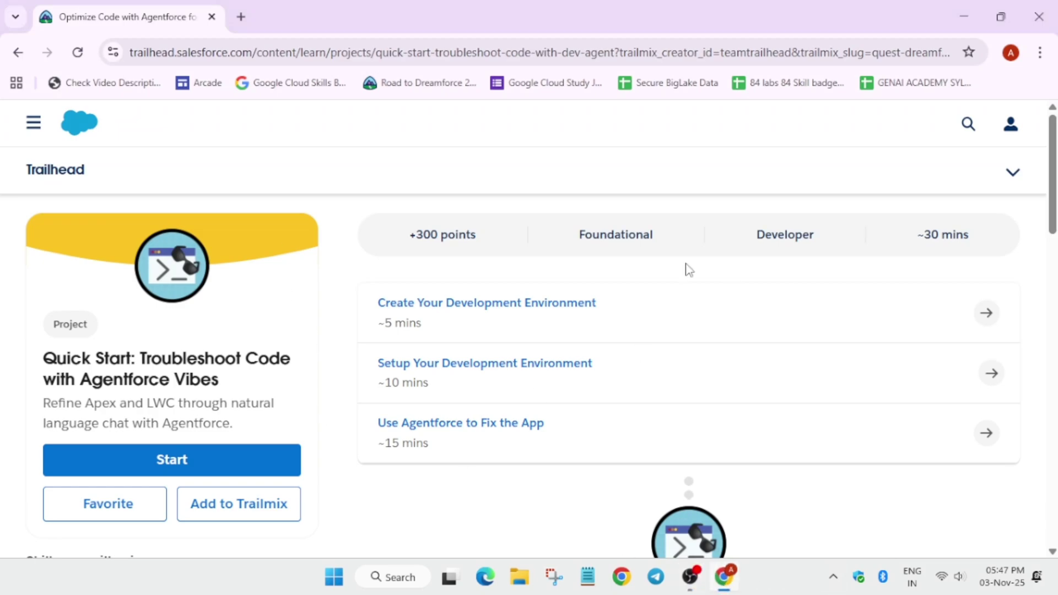
Step: Open the Create Your Development Environment unit in a new tab and scroll to its steps
triple_click(101, 363)
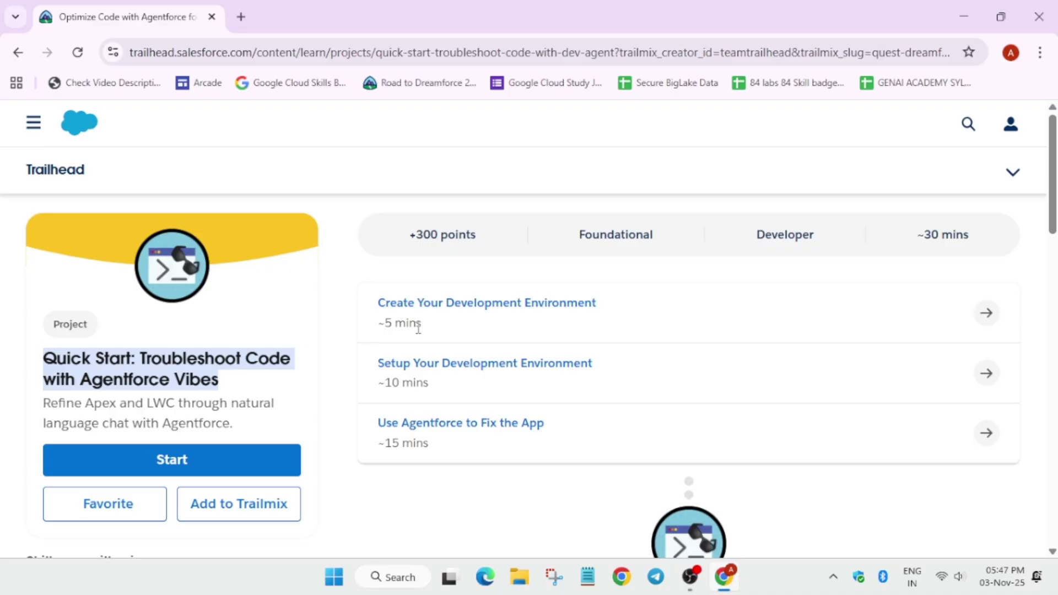
right_click(524, 306)
left_click(543, 326)
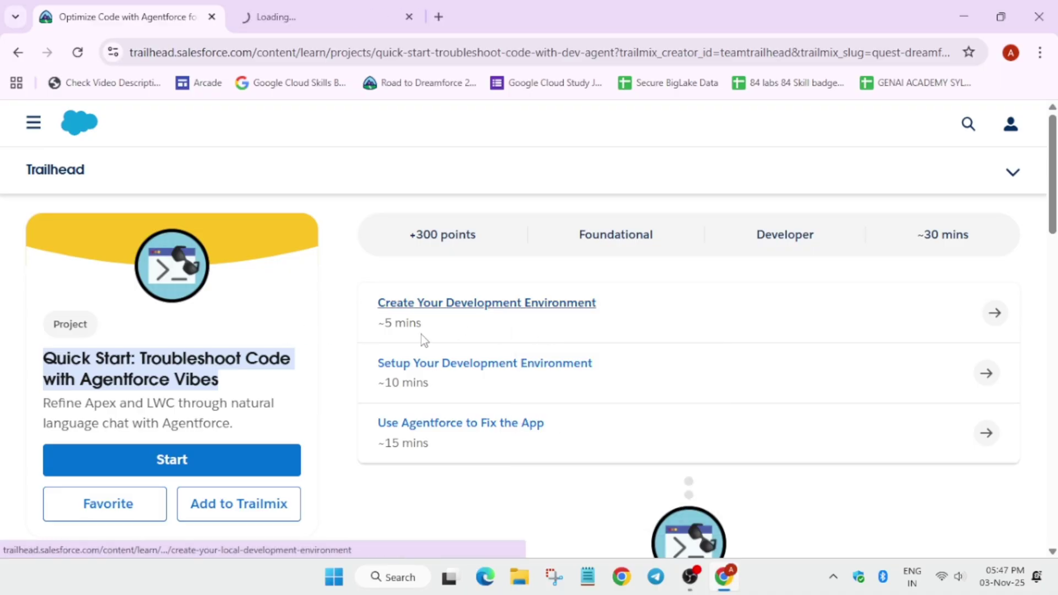
left_click(281, 15)
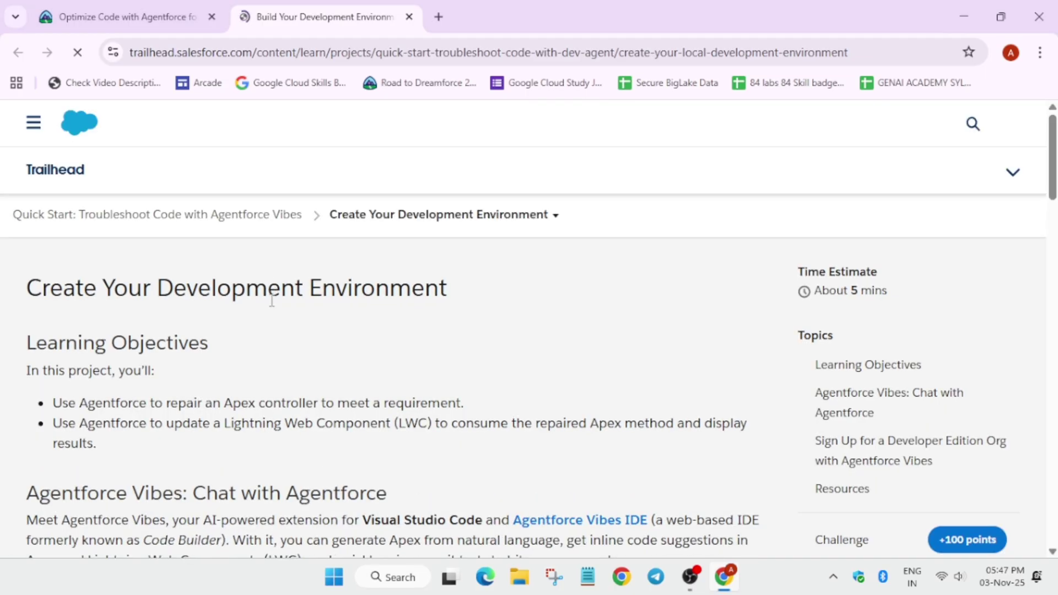
scroll(238, 389, "down", 5)
scroll(238, 388, "down", 6)
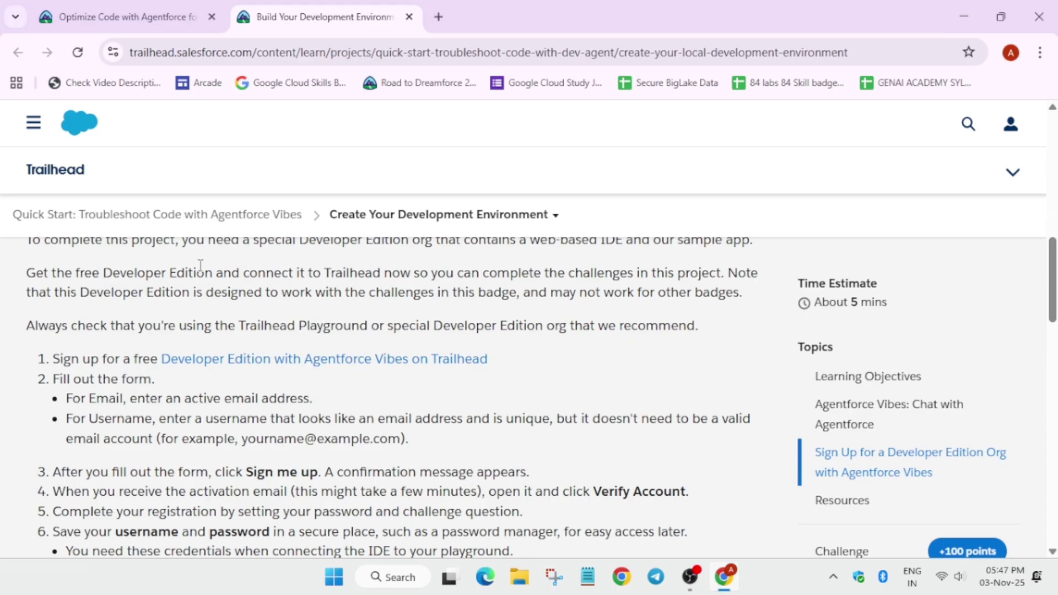
Step: Open the Developer Edition sign-up link in a new tab and switch to it
right_click(195, 363)
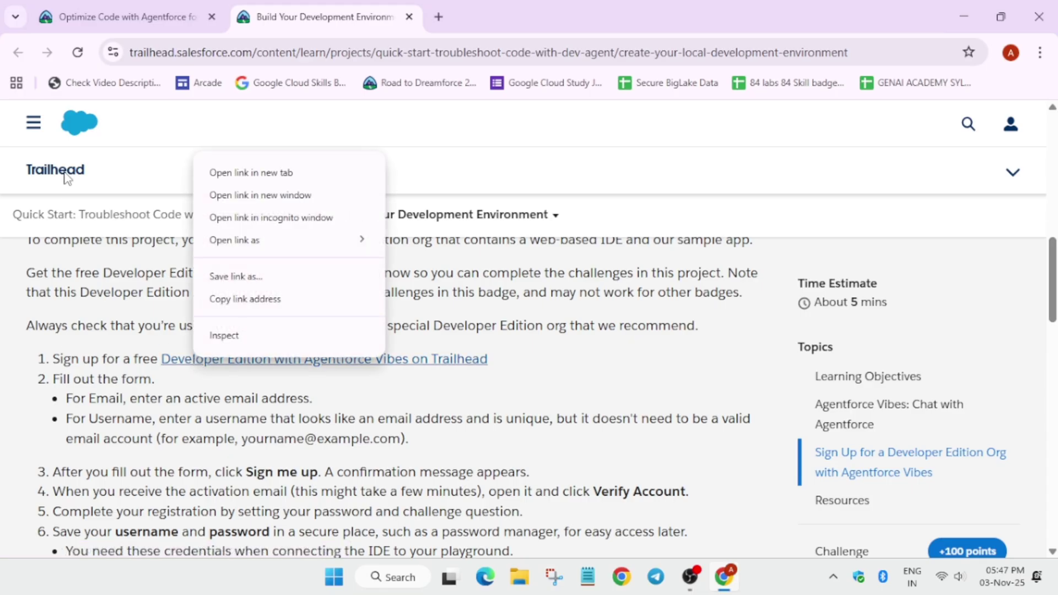
left_click(215, 173)
scroll(227, 364, "down", 1)
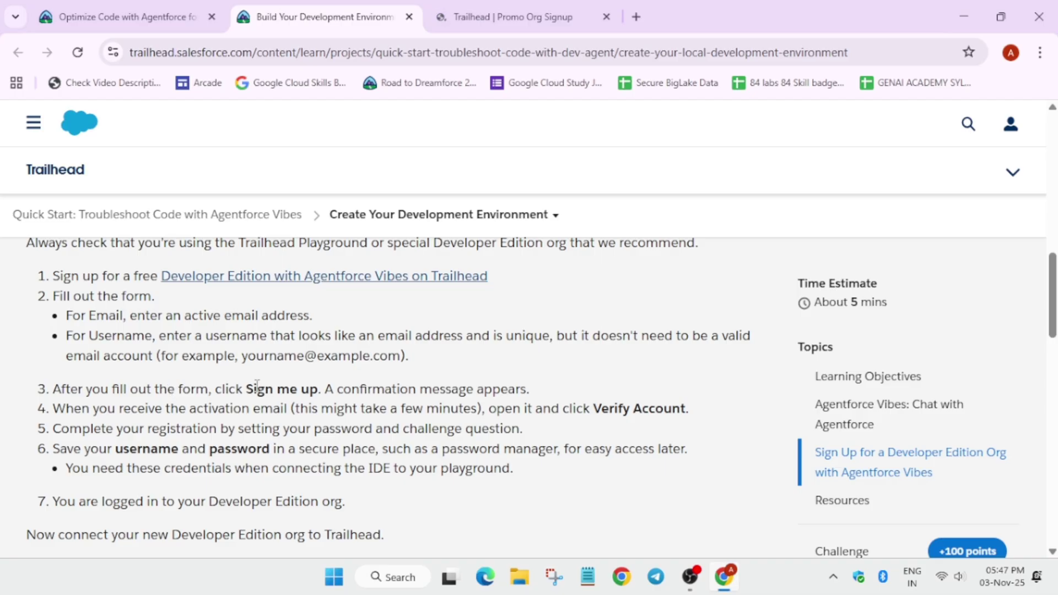
scroll(256, 384, "down", 3)
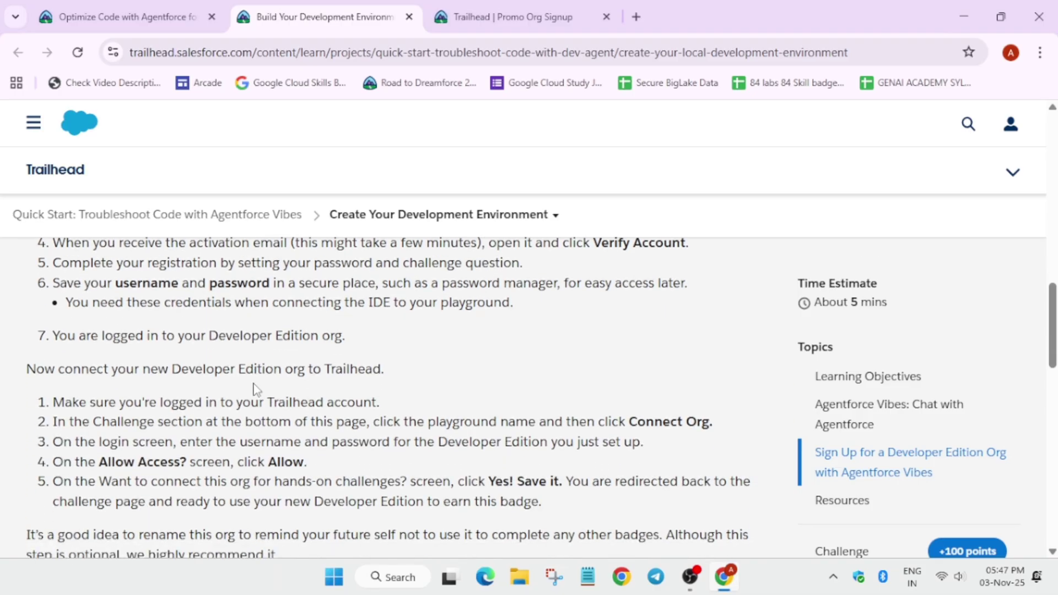
scroll(254, 389, "down", 4)
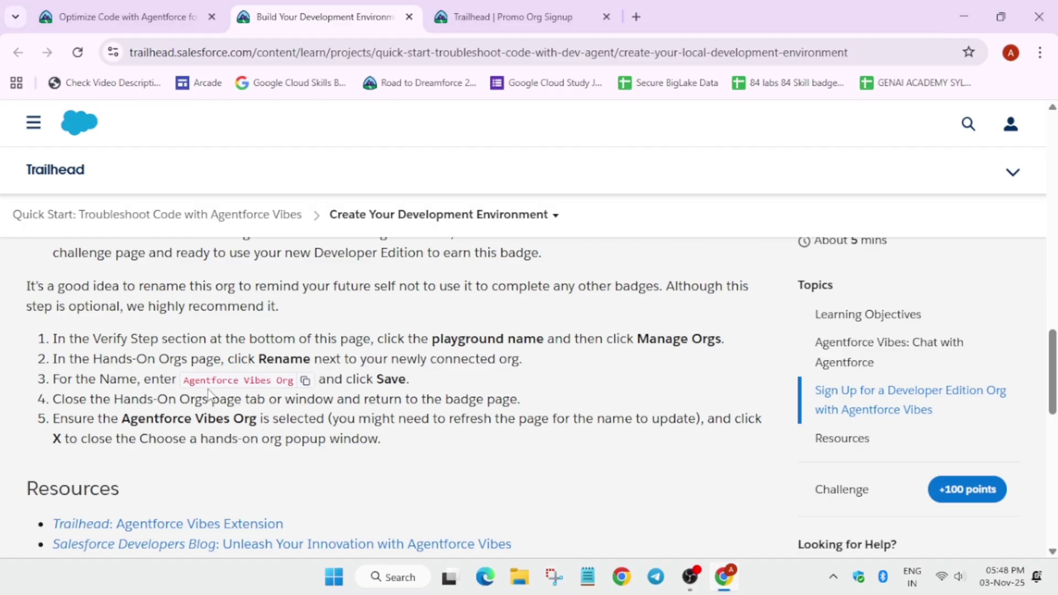
left_click(521, 15)
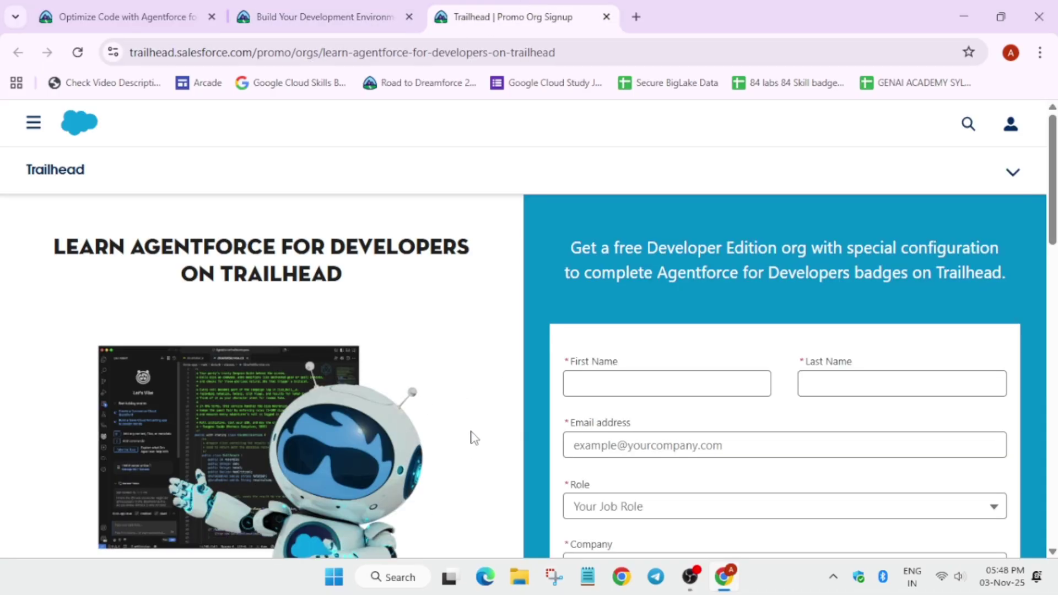
Step: Fill in the first and last name from saved suggestions and enter an e-mail address
left_click(628, 381)
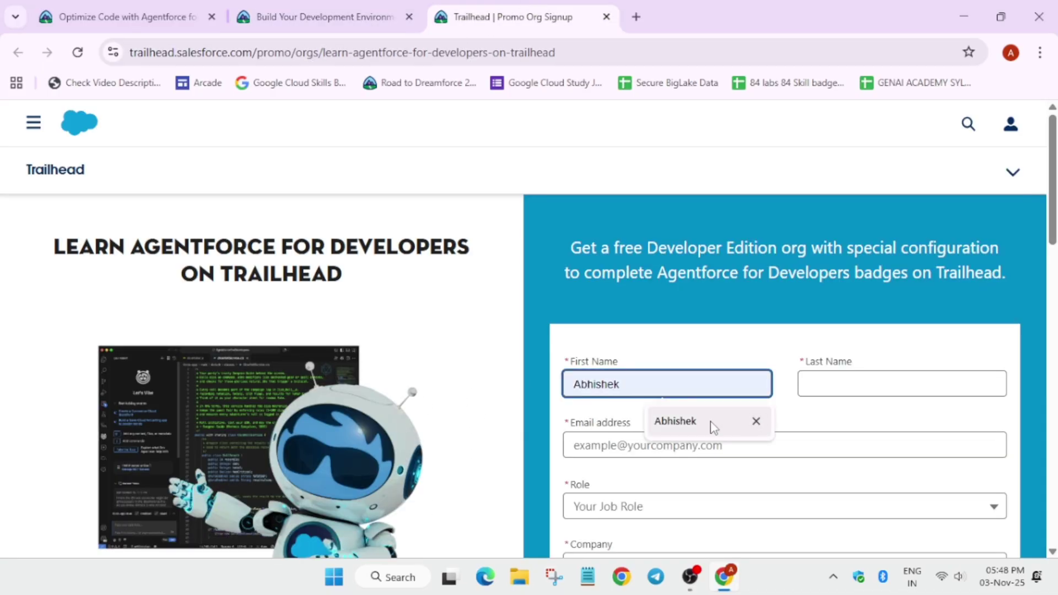
left_click(709, 425)
left_click(832, 382)
left_click(910, 421)
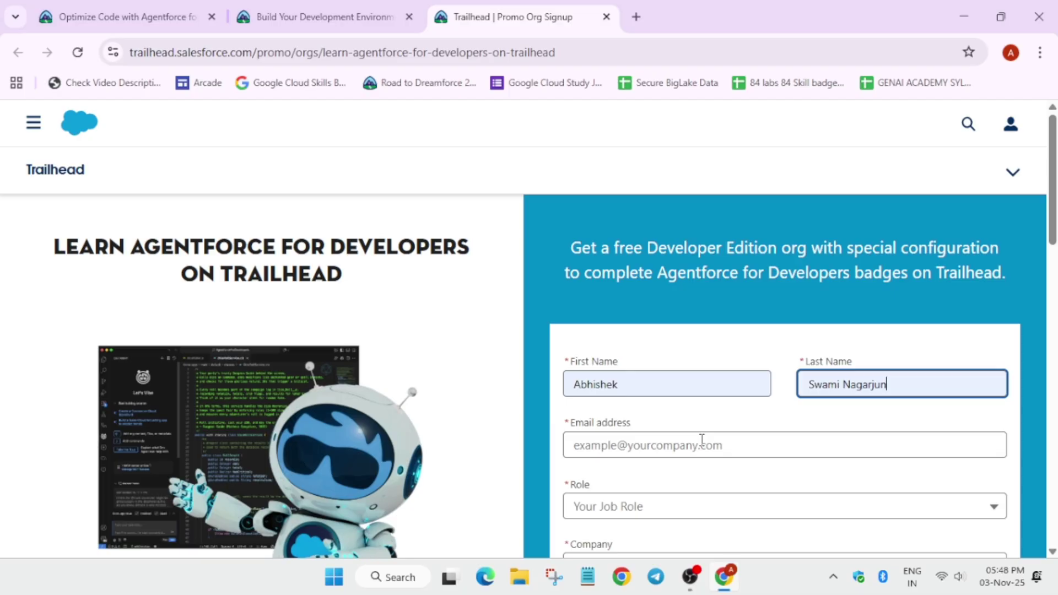
left_click(703, 444)
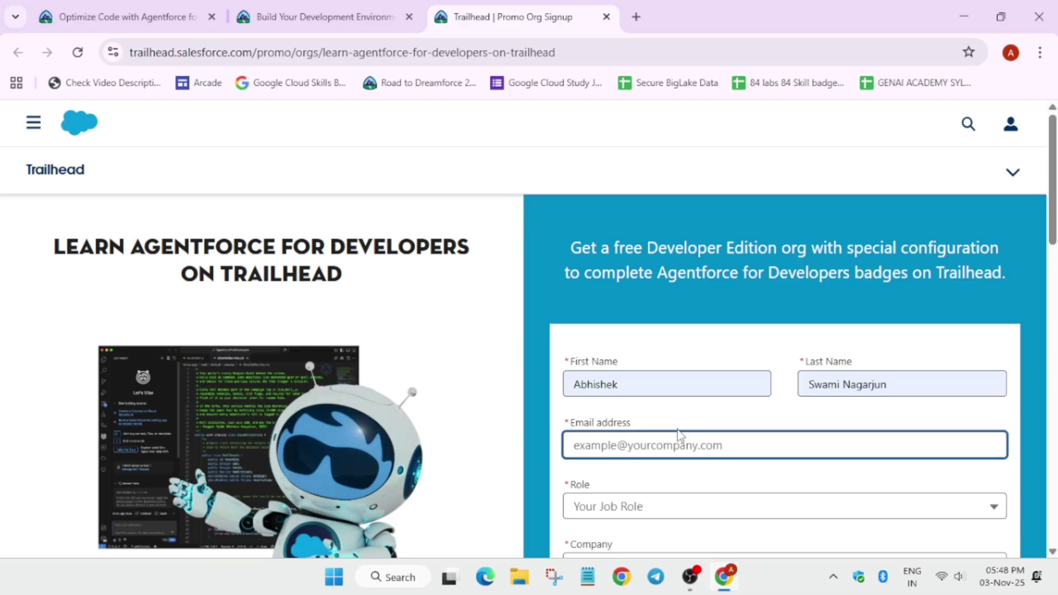
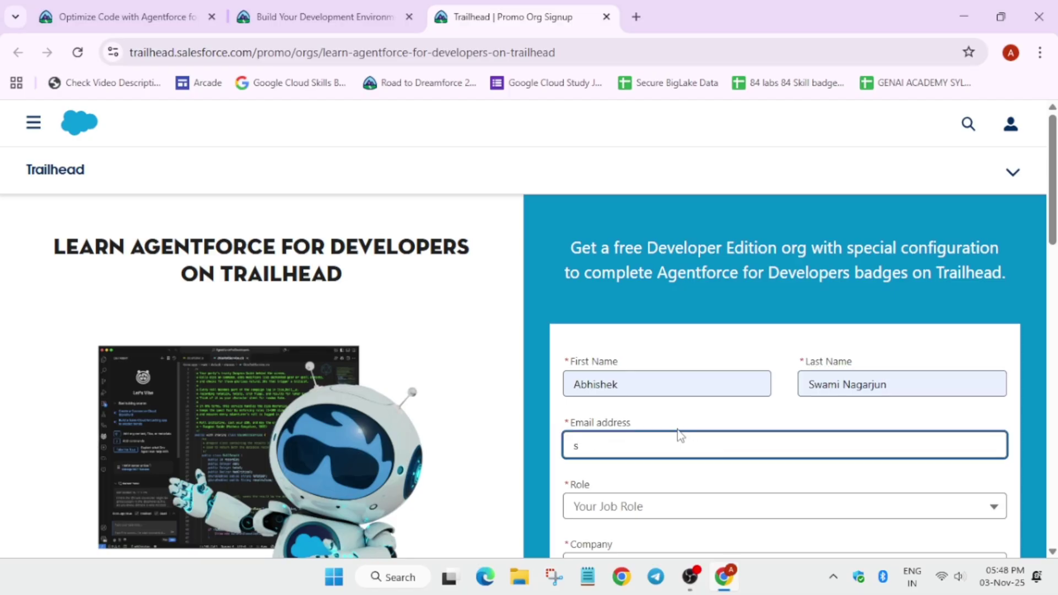
Step: Set the role to Developer and fill the company name from saved suggestions
scroll(678, 457, "down", 2)
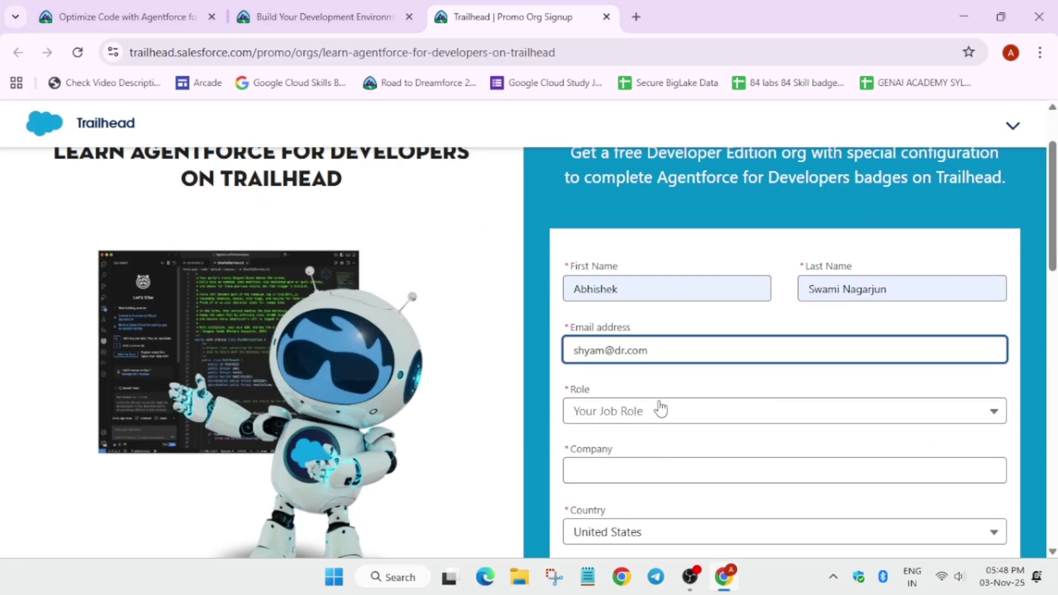
left_click(661, 409)
left_click(609, 443)
scroll(606, 458, "down", 2)
left_click(621, 411)
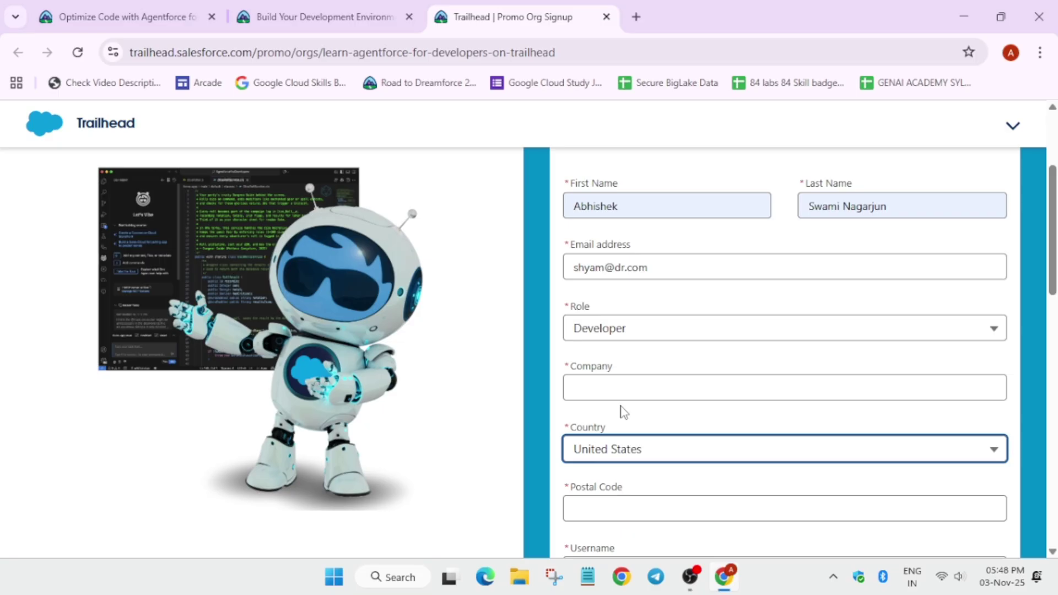
left_click(625, 398)
left_click(668, 428)
Step: Set the country to India, add the postal code and username, and accept the terms
left_click(609, 448)
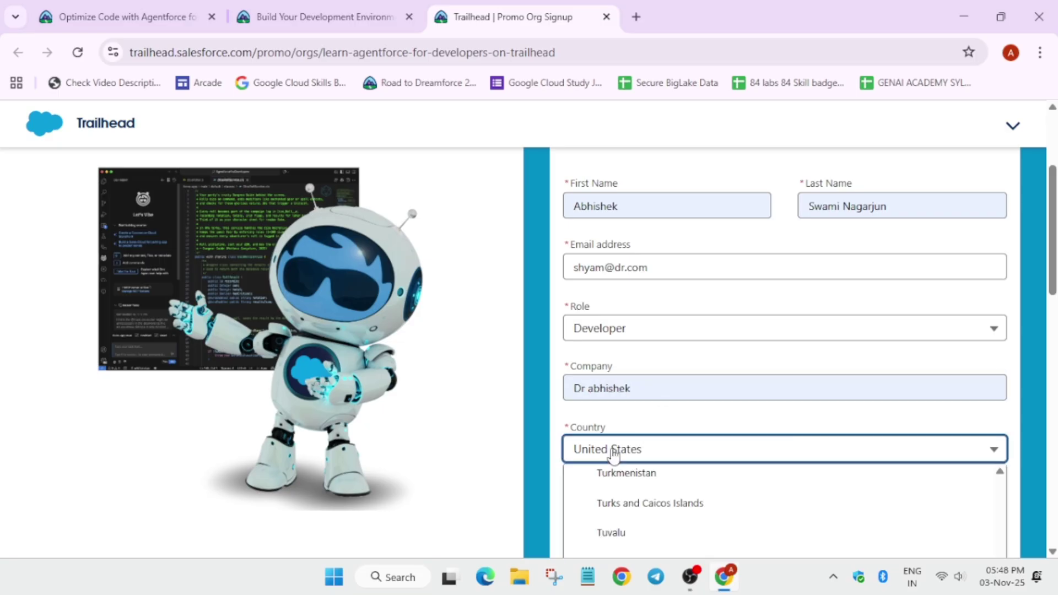
key("i")
key("n")
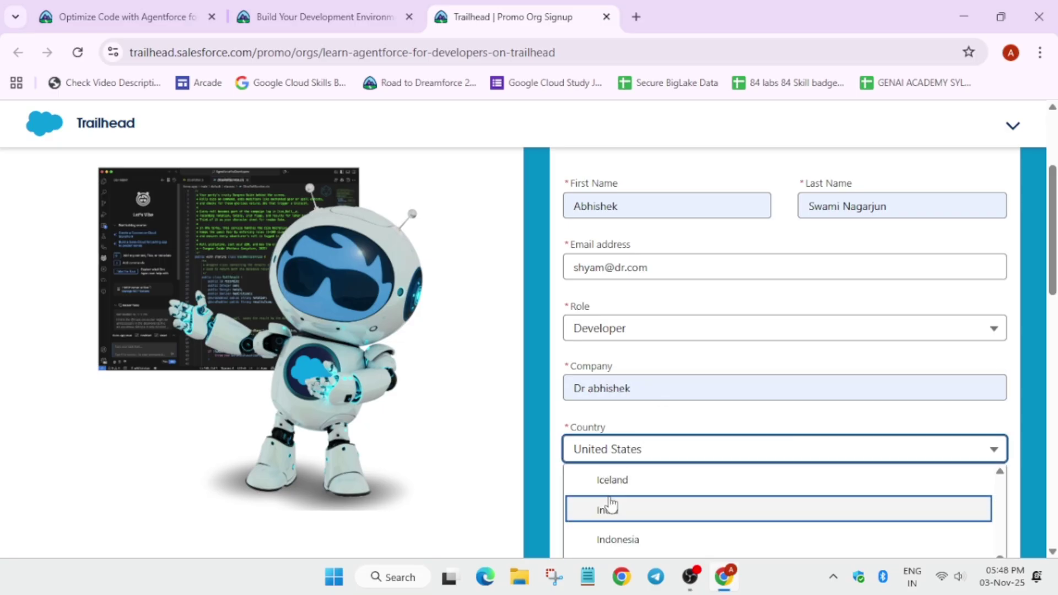
left_click(607, 506)
scroll(623, 471, "down", 2)
left_click(629, 430)
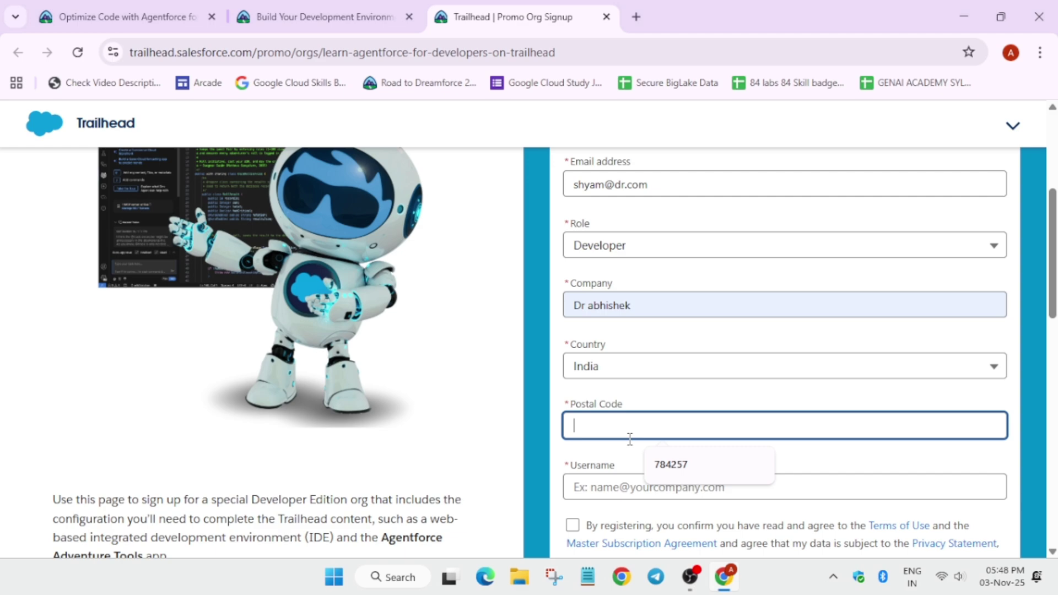
left_click(673, 465)
left_click(627, 485)
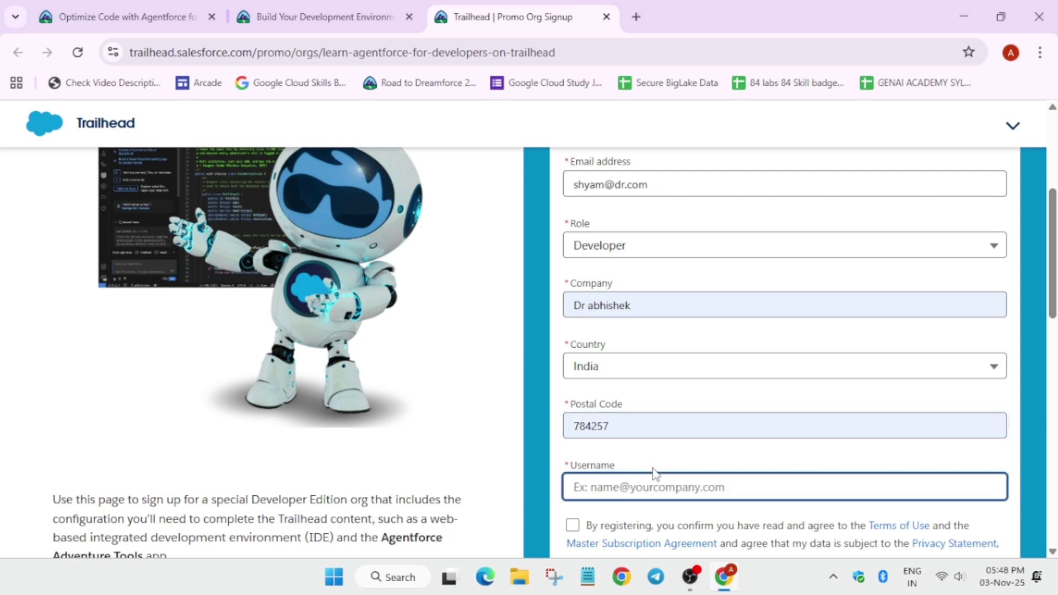
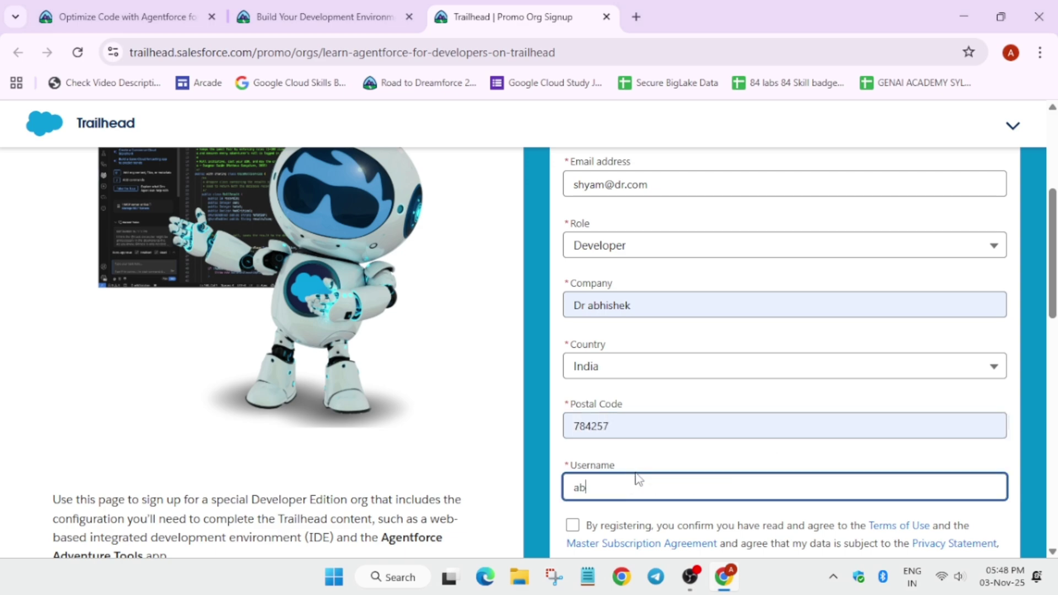
left_click(573, 525)
scroll(689, 417, "up", 4)
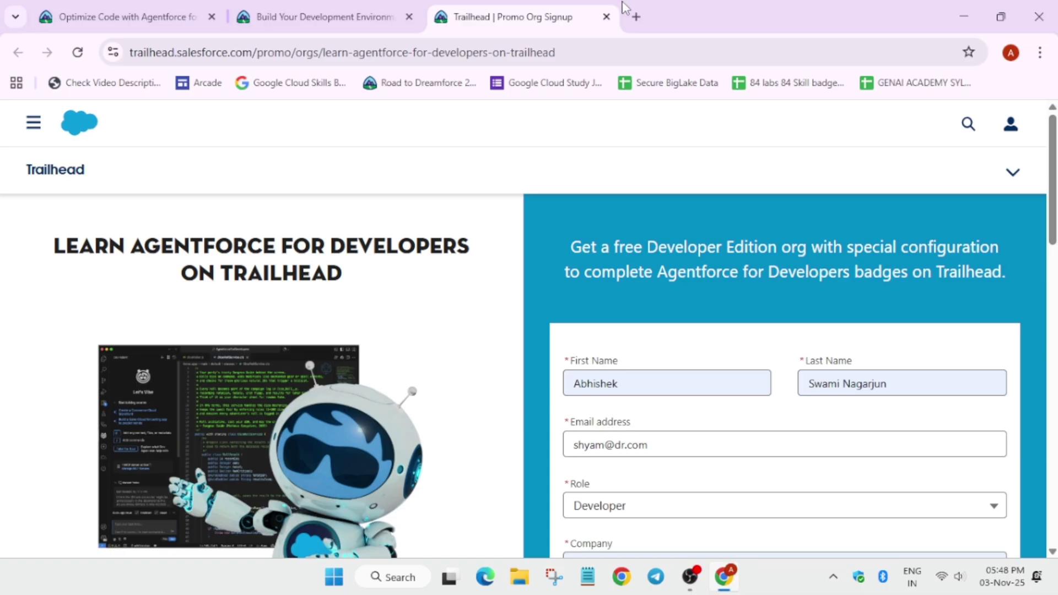
Step: Load Gmail in a new browser tab
left_click(634, 17)
type("m")
key("Return")
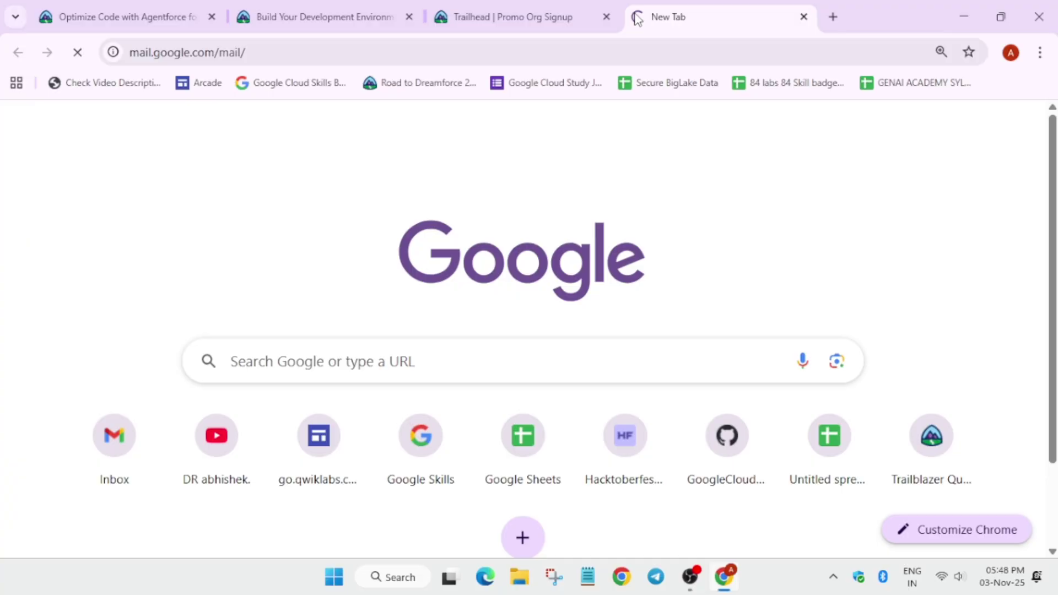
Step: Replace the sign-up e-mail with the pasted Gmail address and submit with Sign me up
left_click(480, 15)
left_click(632, 444)
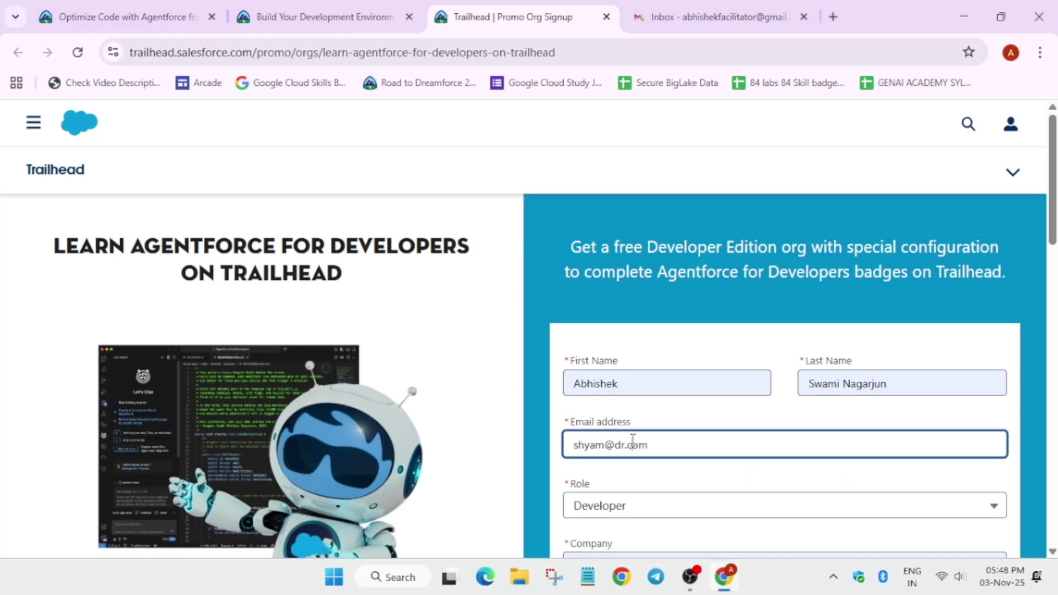
key("ctrl+a")
key("ctrl+v")
scroll(631, 452, "down", 7)
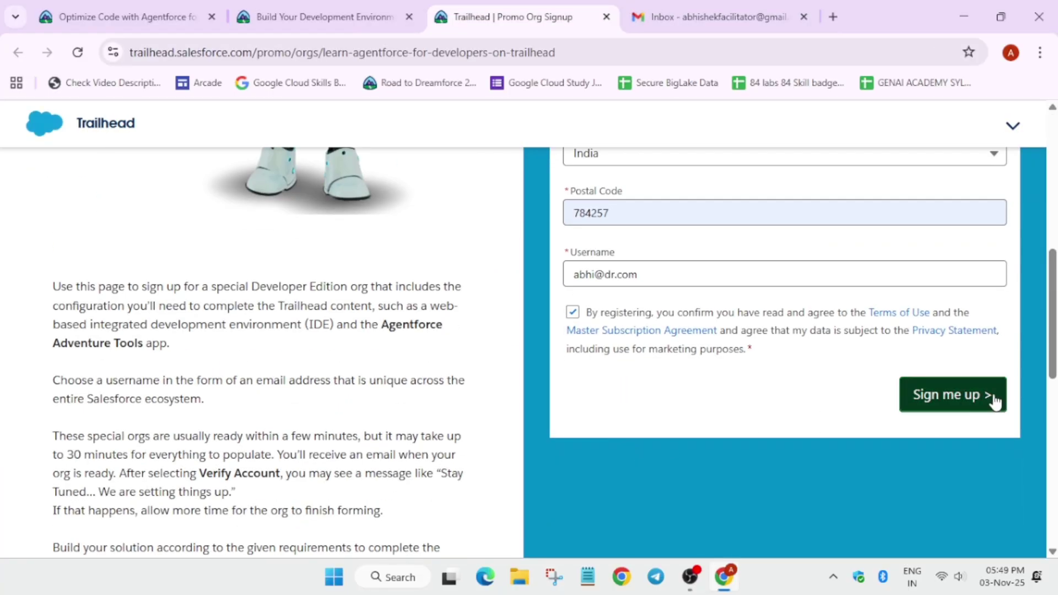
left_click(976, 402)
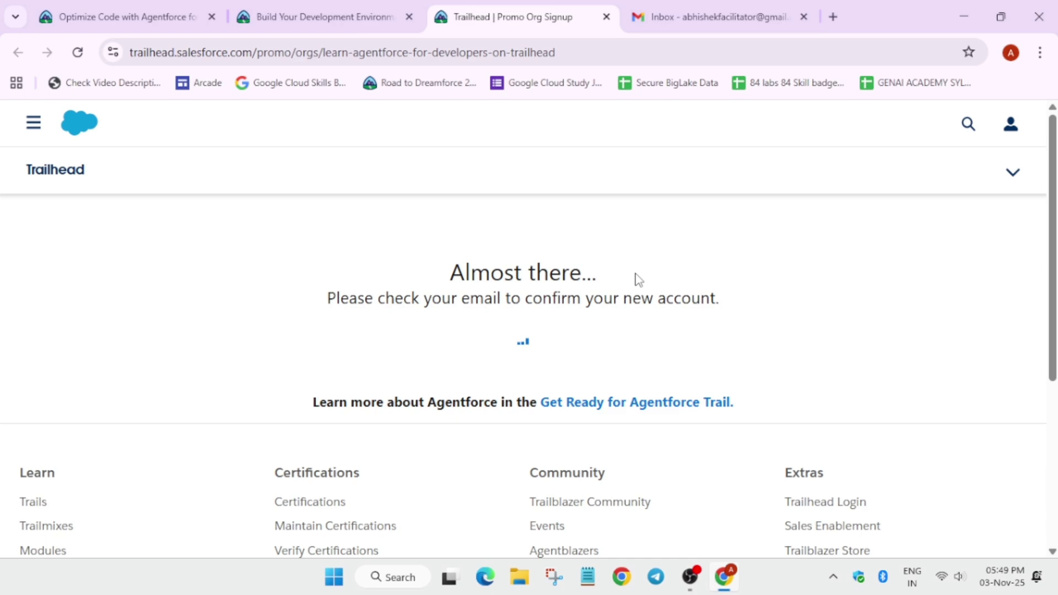
Step: Refresh the Gmail inbox until the Salesforce 'Your Developer Edition Login Information' e-mail arrives
left_click(754, 6)
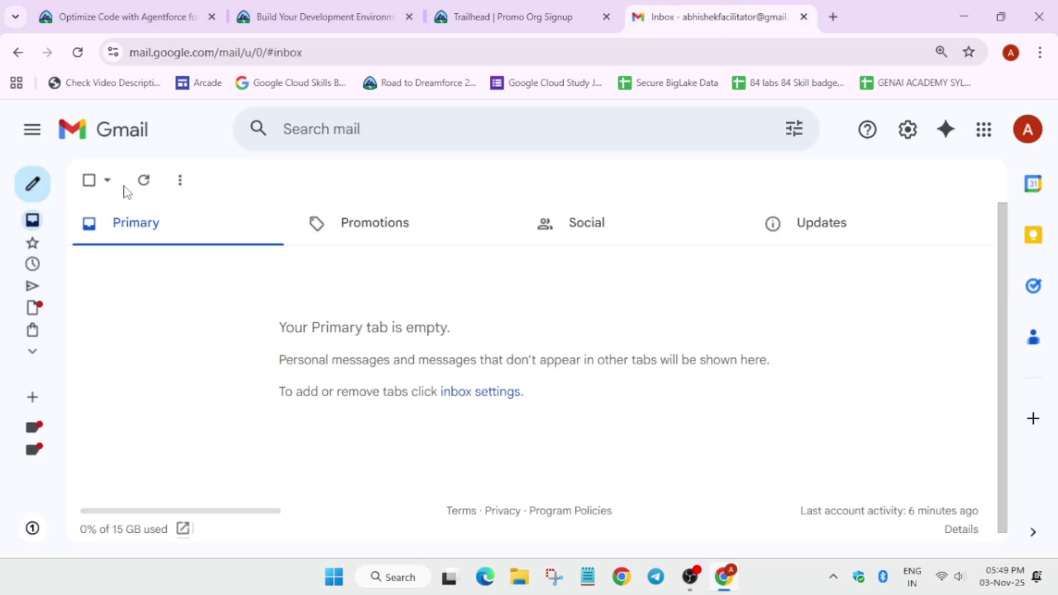
left_click(144, 180)
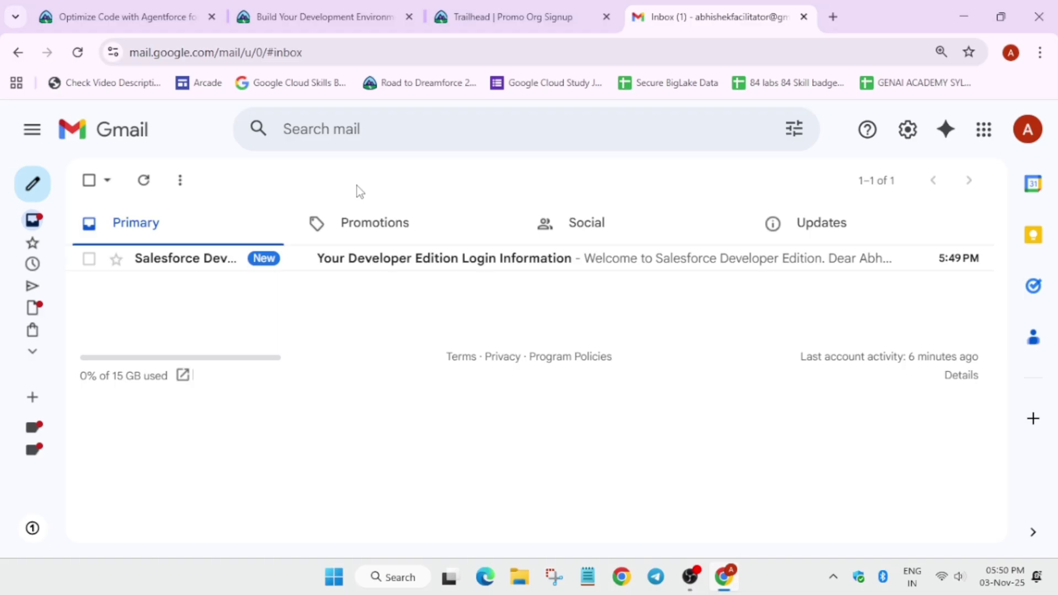
Step: Open the Salesforce login e-mail and follow its login link to the Change Your Password page
left_click(472, 263)
scroll(418, 335, "down", 5)
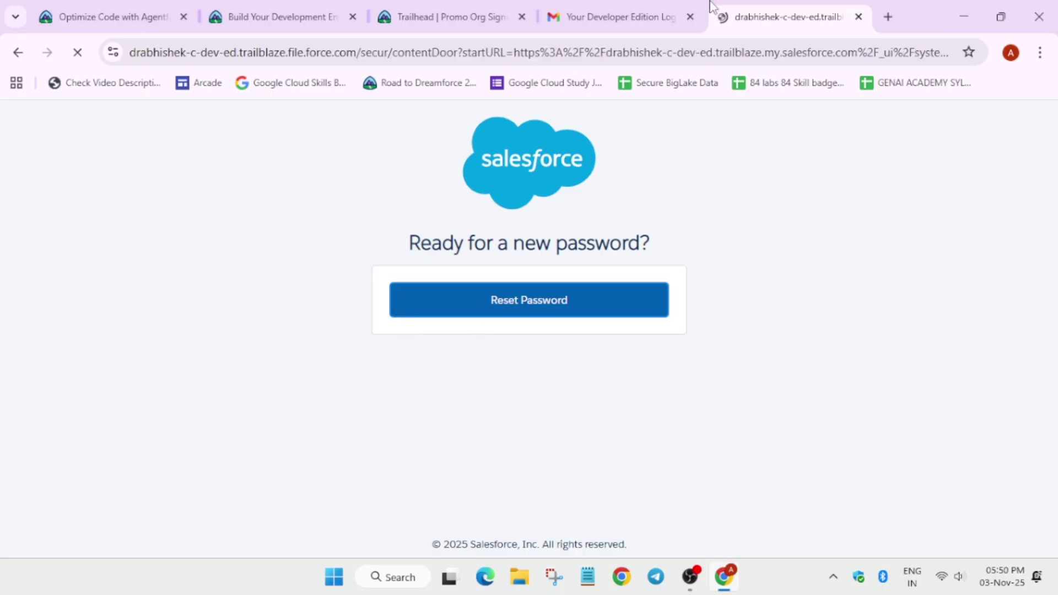
left_click(654, 9)
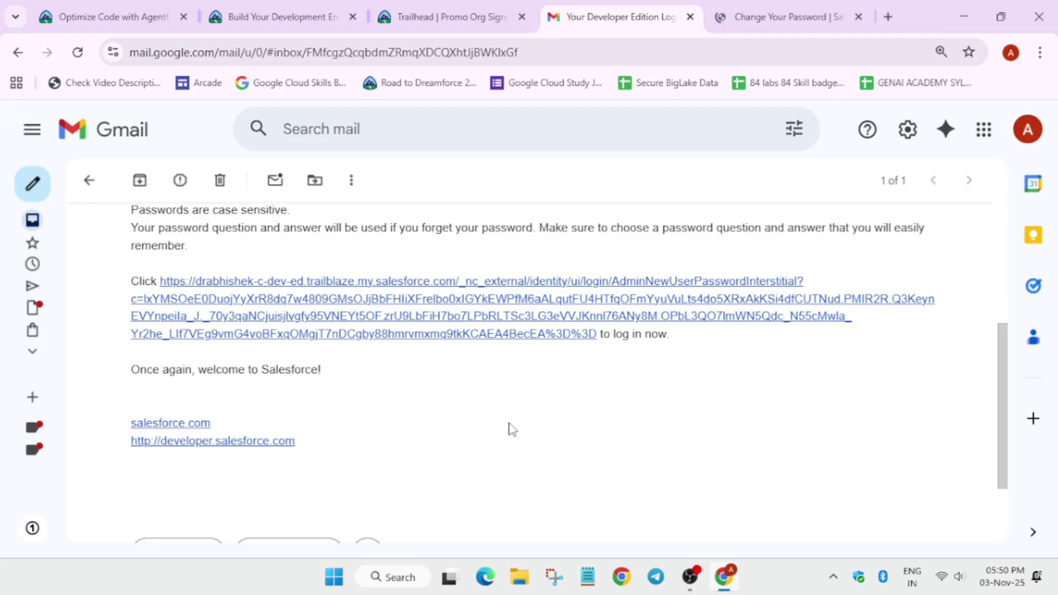
scroll(509, 427, "down", 2)
scroll(510, 422, "up", 5)
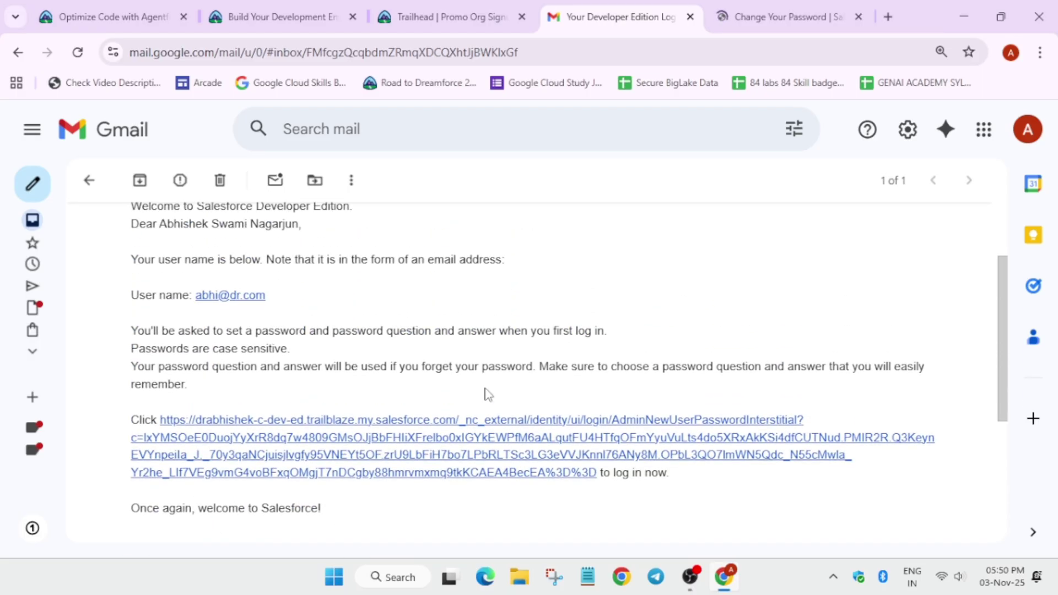
Step: Enter the new Salesforce password and its confirmation
left_click(737, 16)
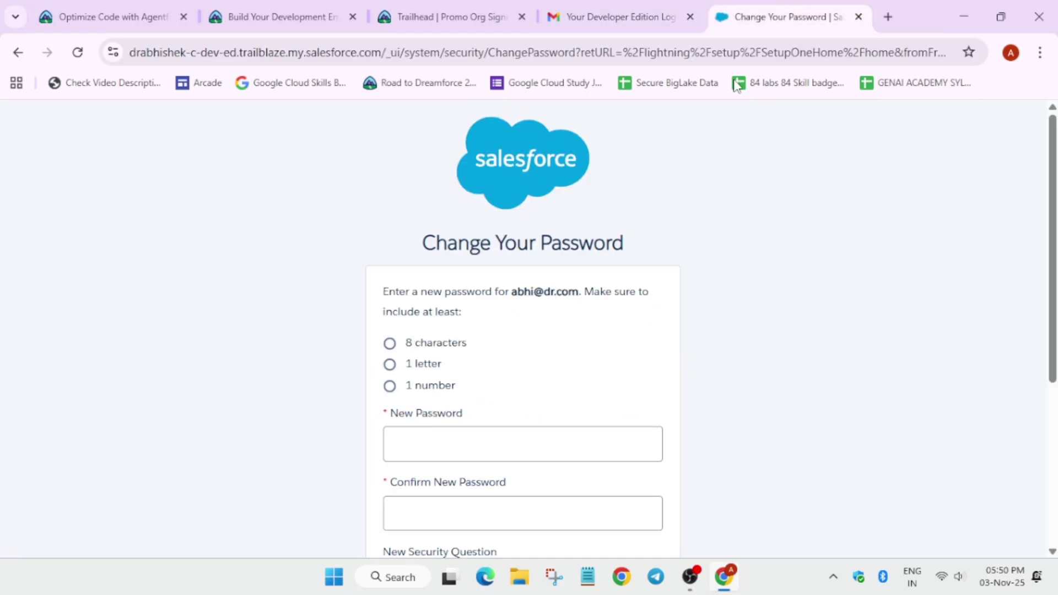
scroll(530, 415, "down", 1)
left_click(533, 354)
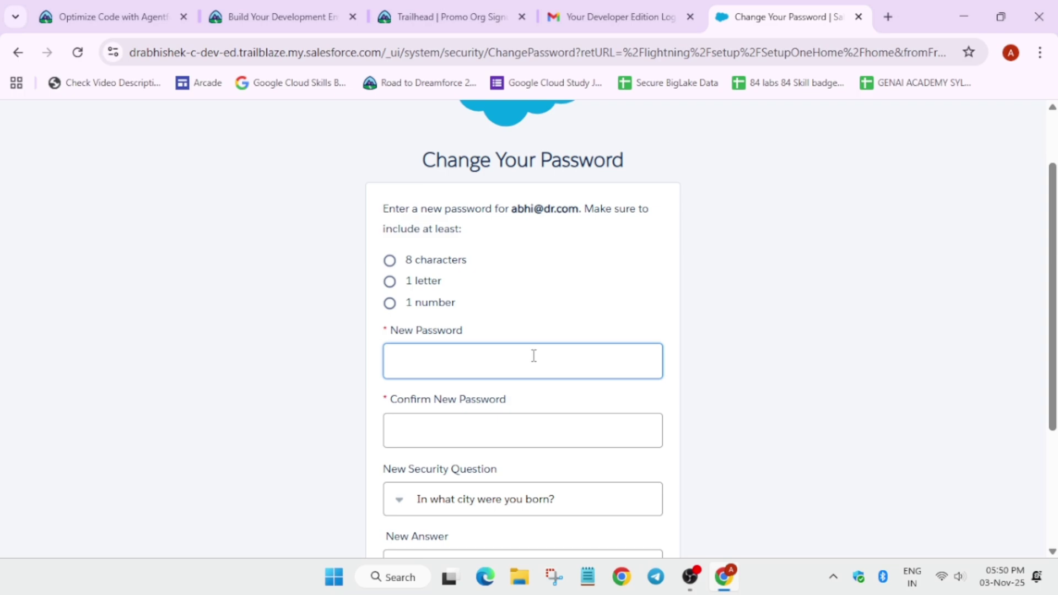
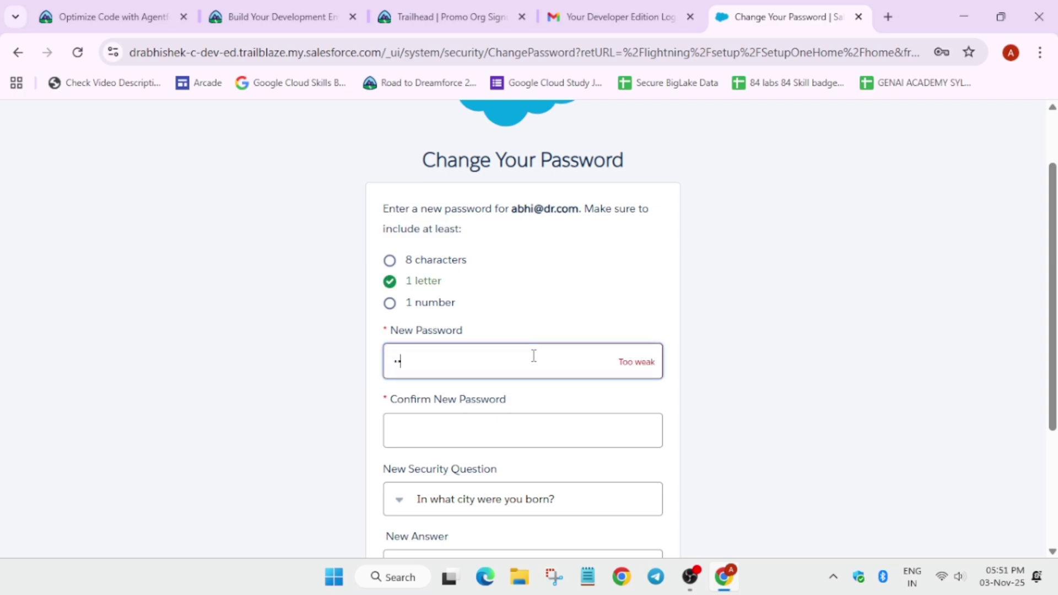
left_click(523, 432)
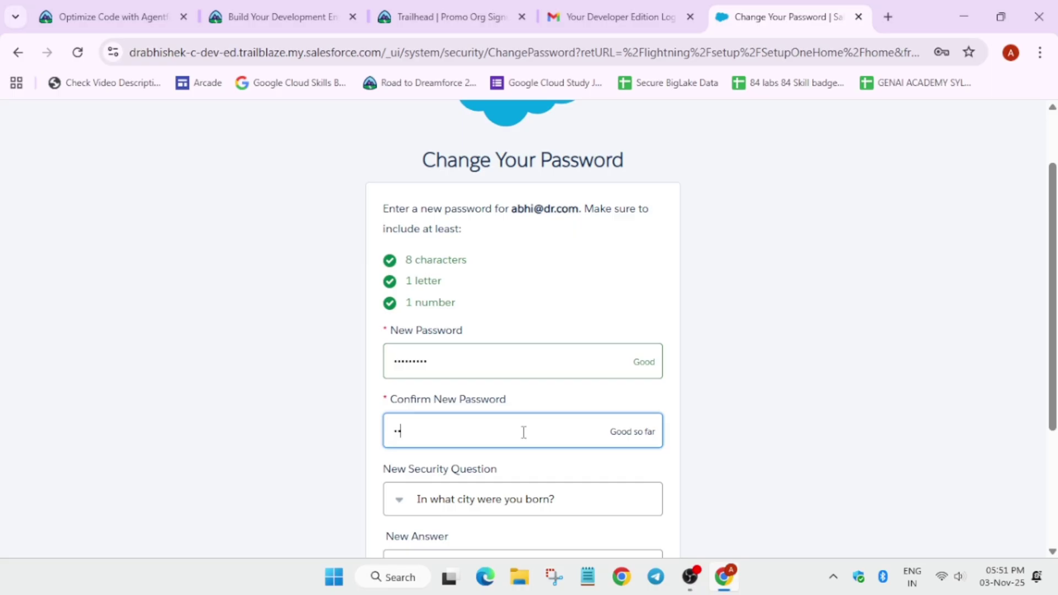
Step: Choose the 'What is your pet's name?' security question and type its answer
scroll(508, 433, "down", 3)
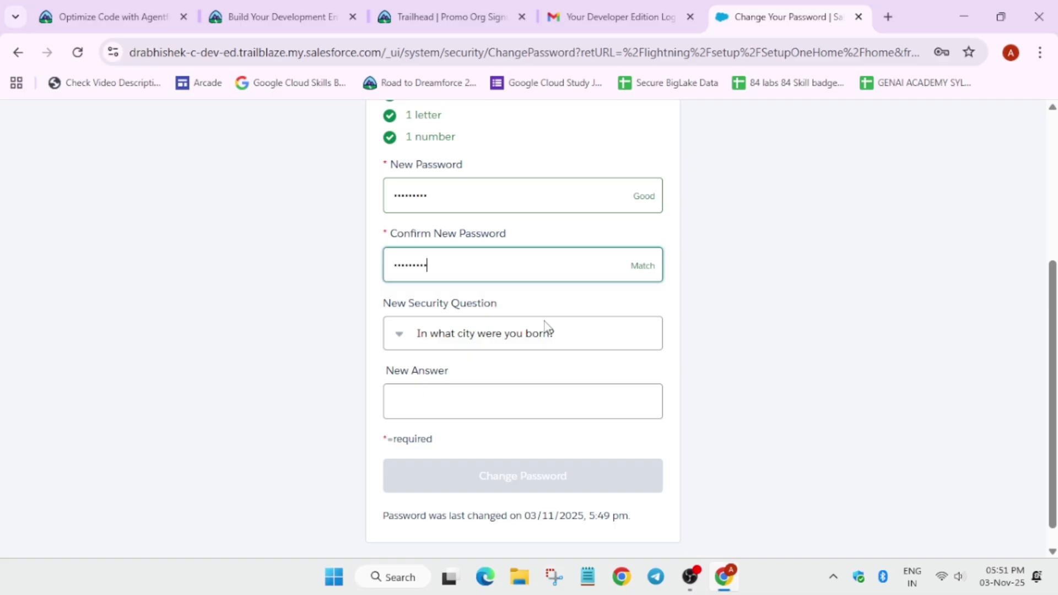
left_click(492, 396)
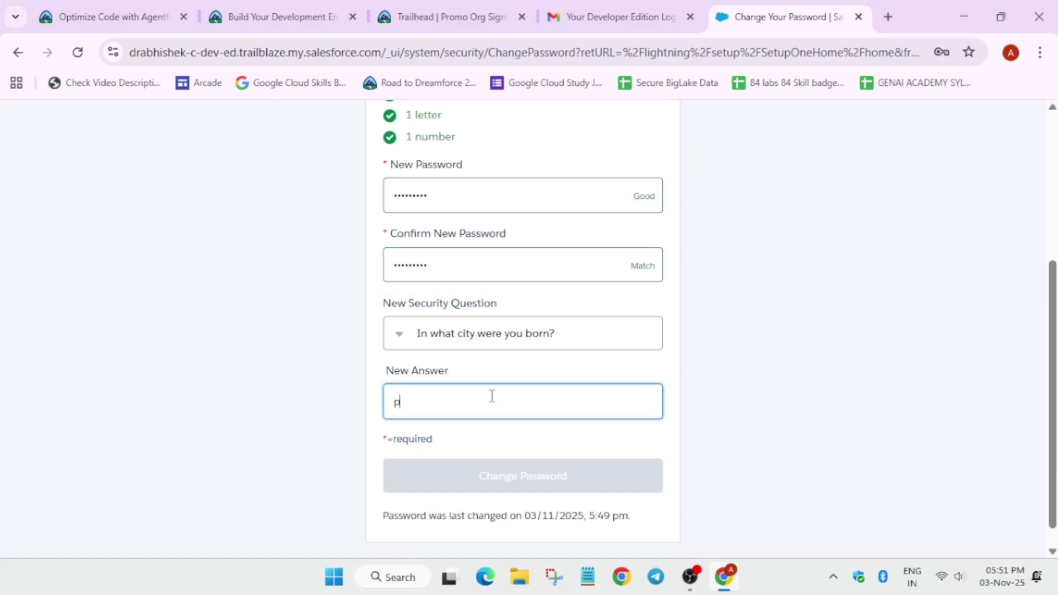
left_click(645, 442)
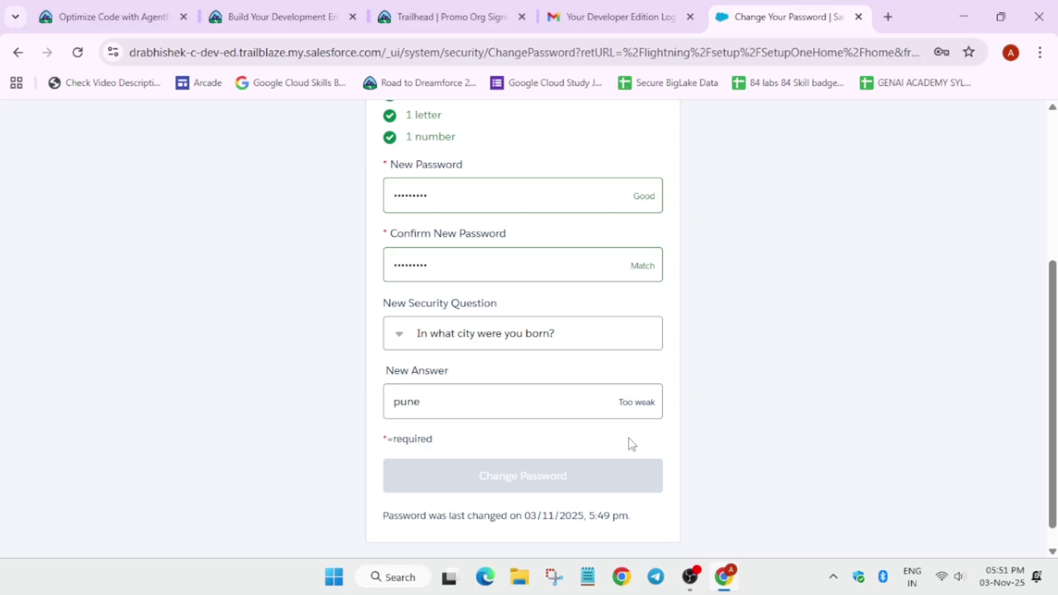
scroll(606, 424, "down", 1)
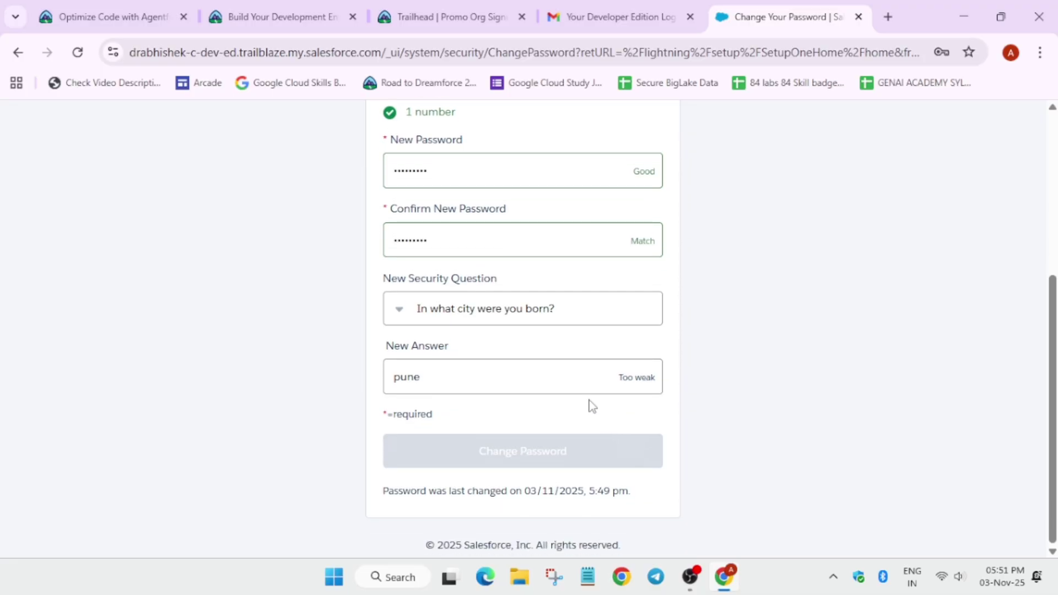
left_click(487, 385)
double_click(487, 385)
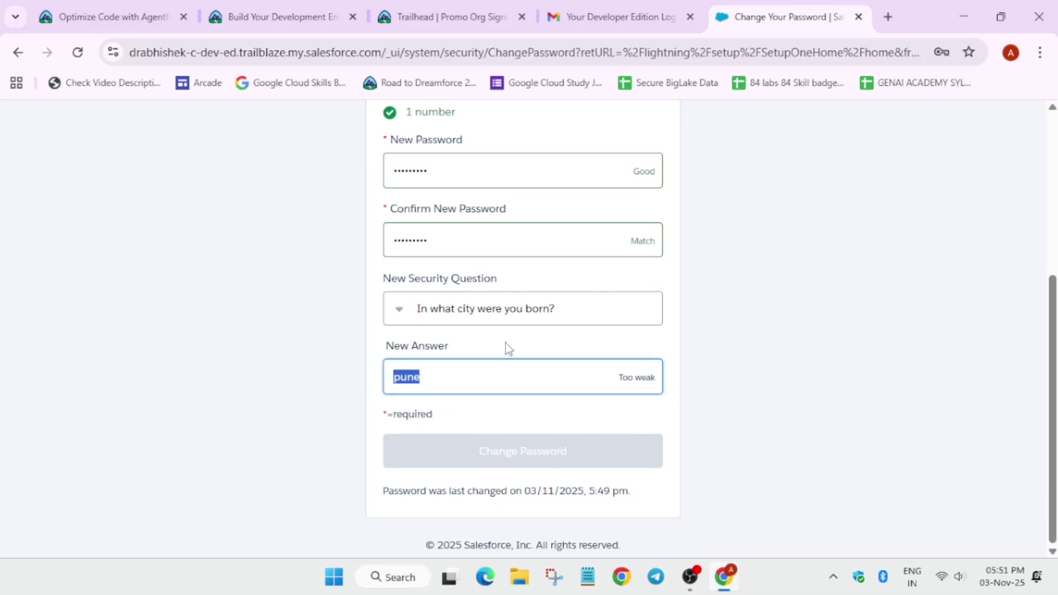
left_click(557, 307)
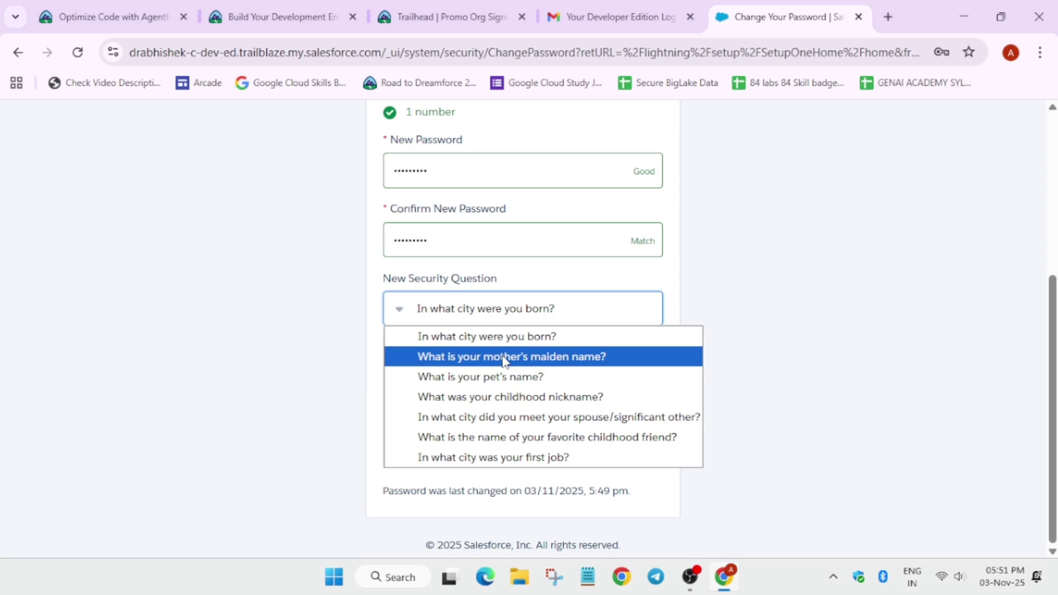
left_click(481, 376)
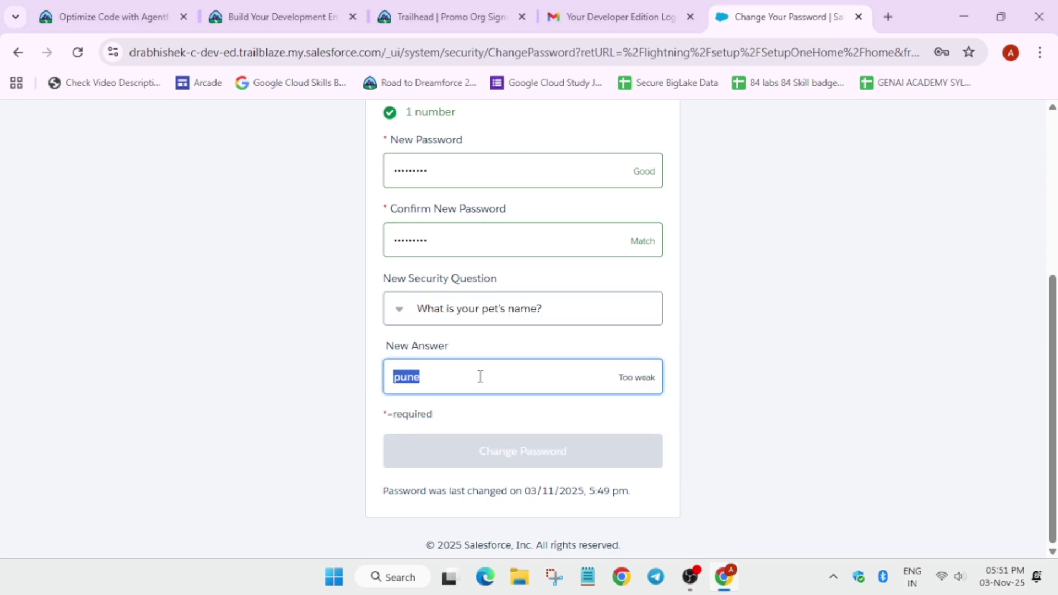
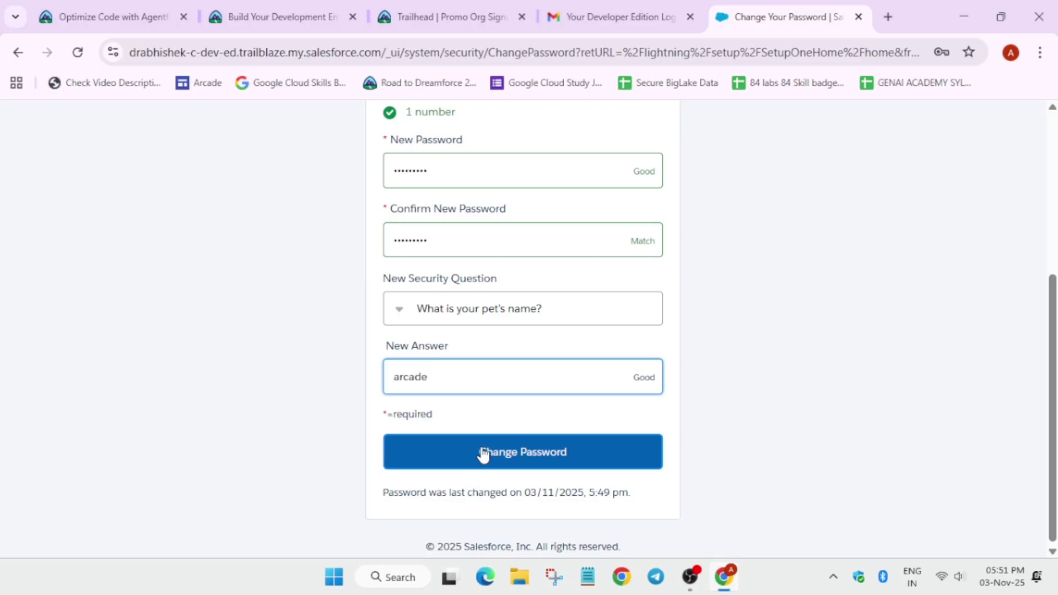
Step: Submit the password change, then choose Log In to Verify This Step in the Trailhead unit
left_click(483, 454)
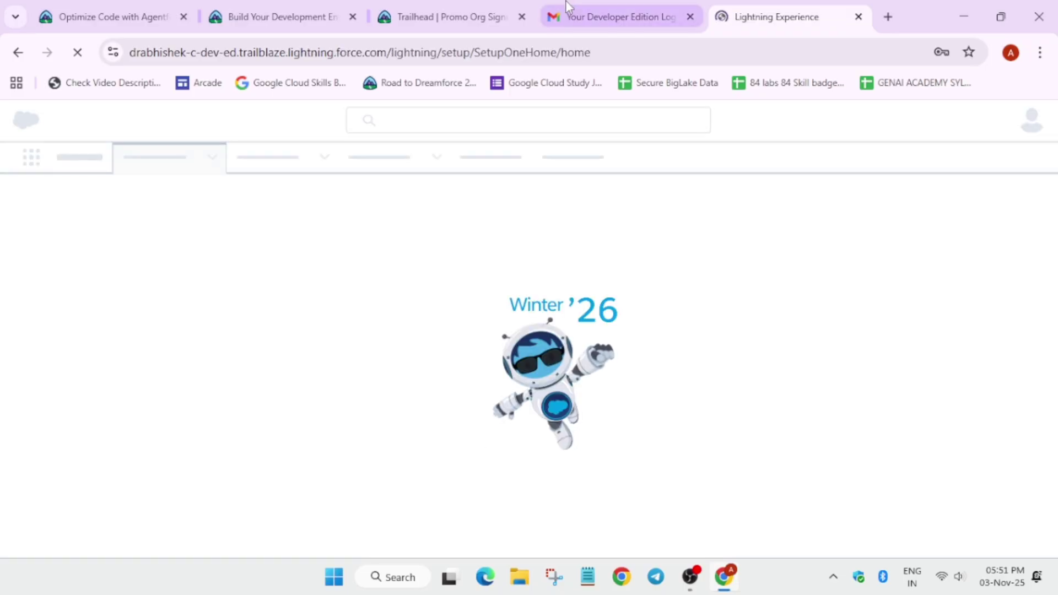
left_click(457, 4)
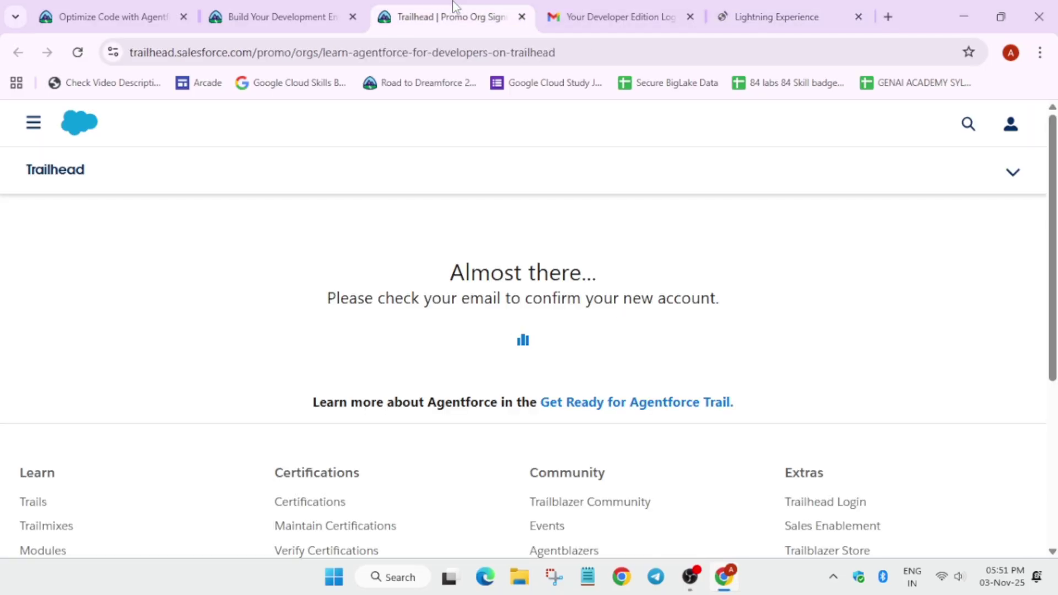
left_click(317, 13)
scroll(417, 483, "down", 5)
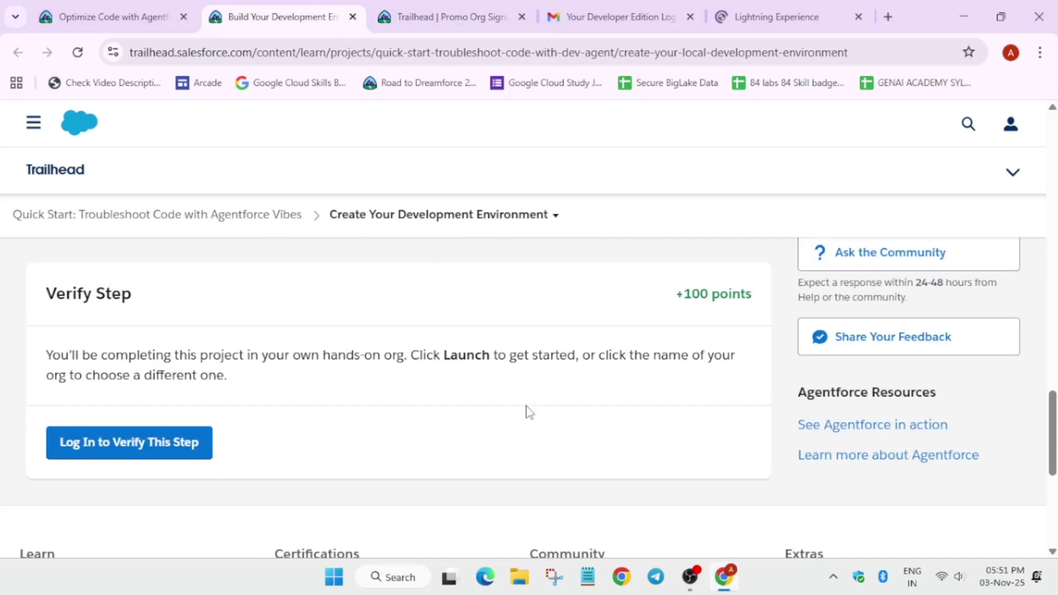
scroll(527, 411, "up", 1)
left_click(166, 526)
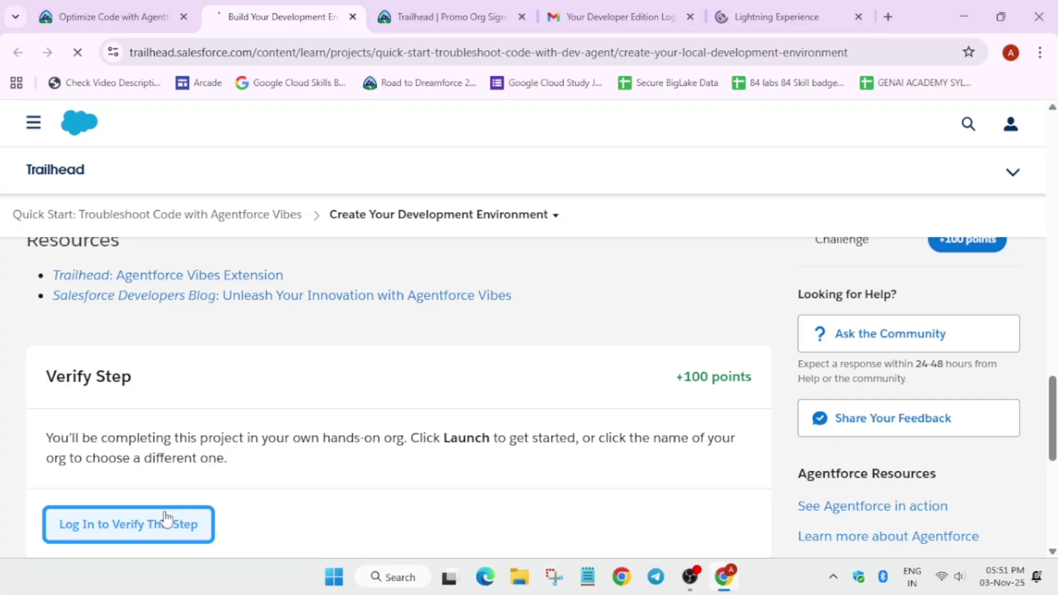
right_click(161, 513)
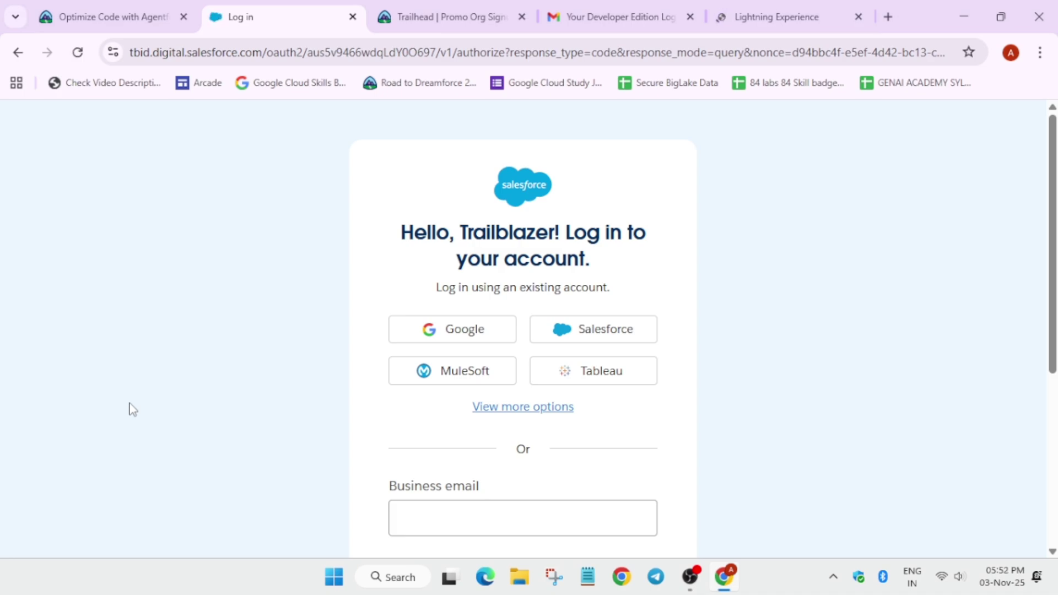
Step: Sign in to Trailhead with Google, using the first listed Google account
left_click(113, 8)
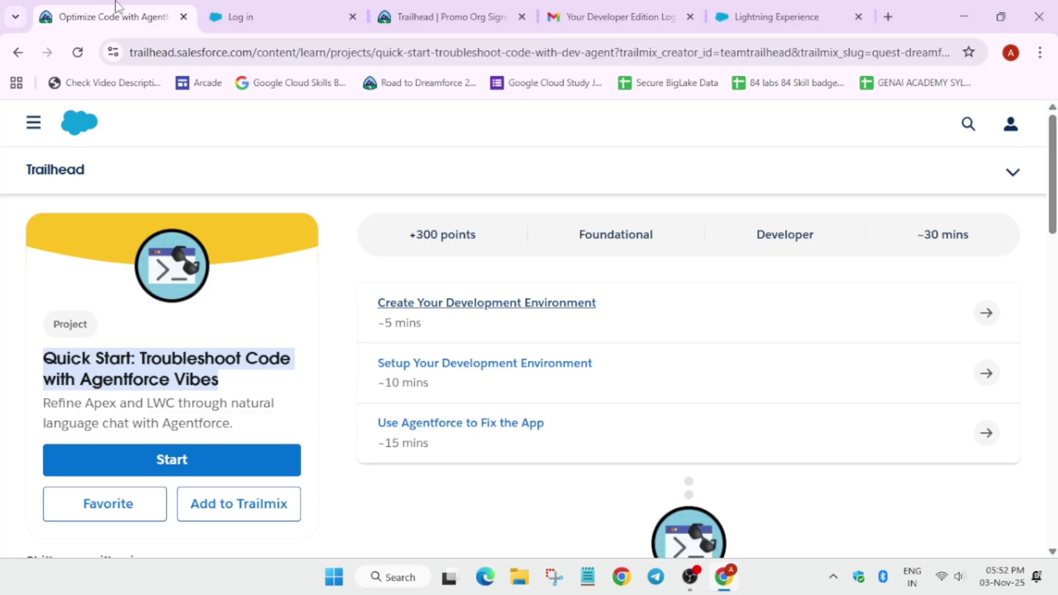
left_click(1011, 131)
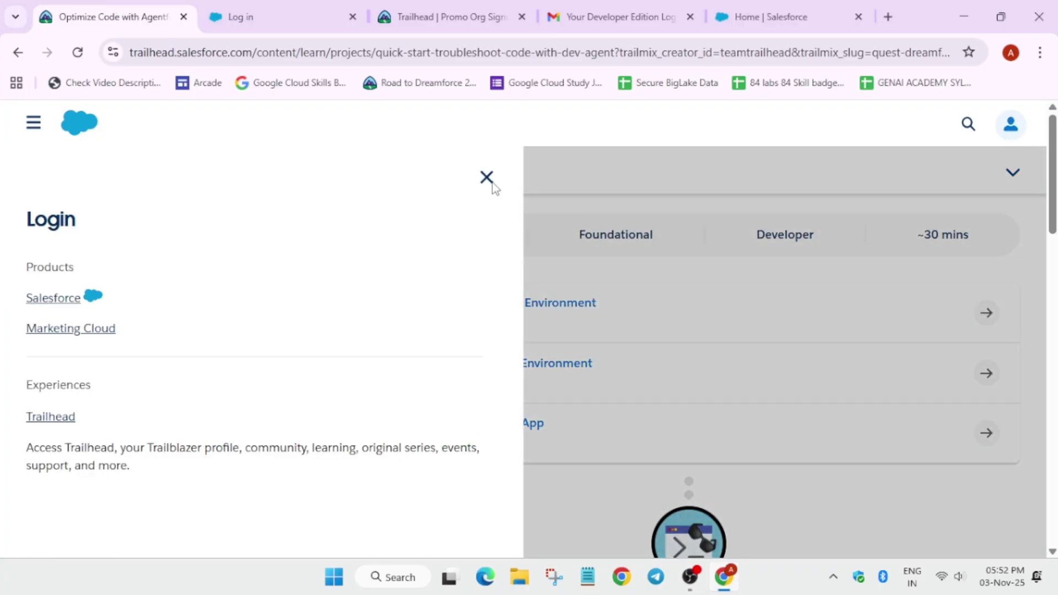
left_click(293, 6)
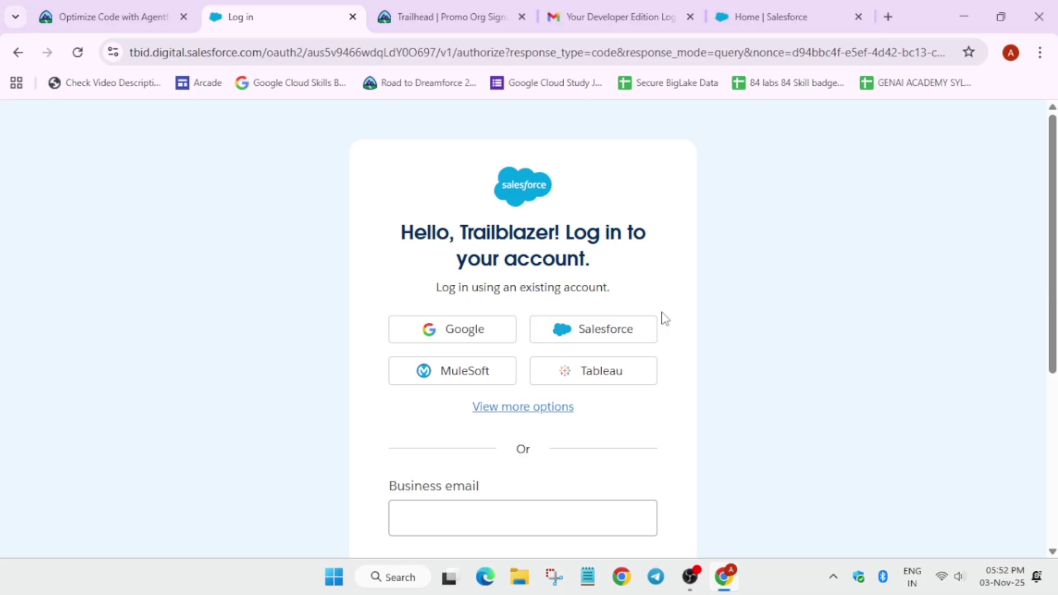
left_click(470, 336)
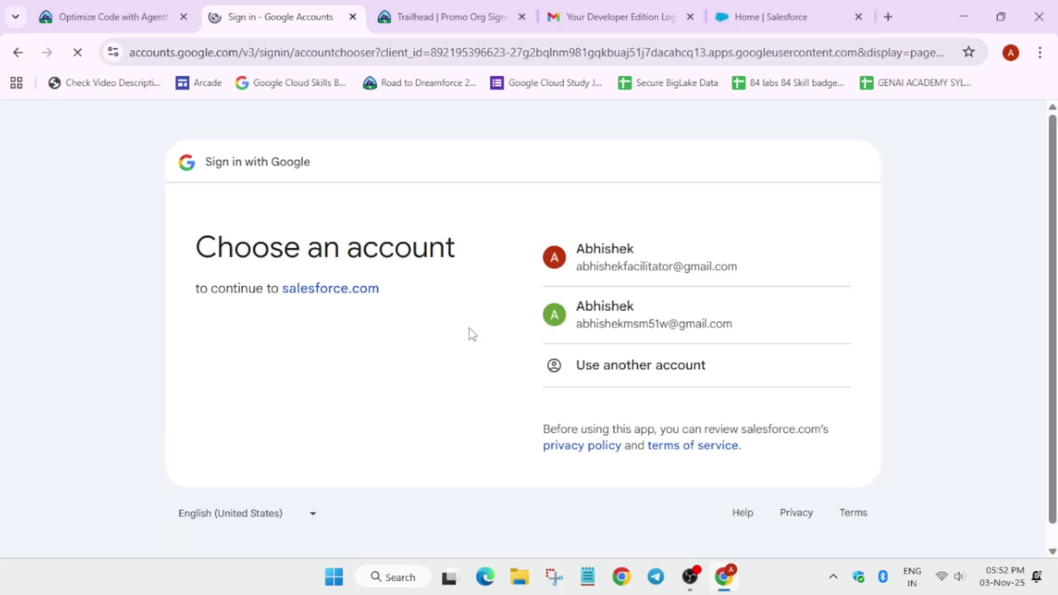
left_click(651, 263)
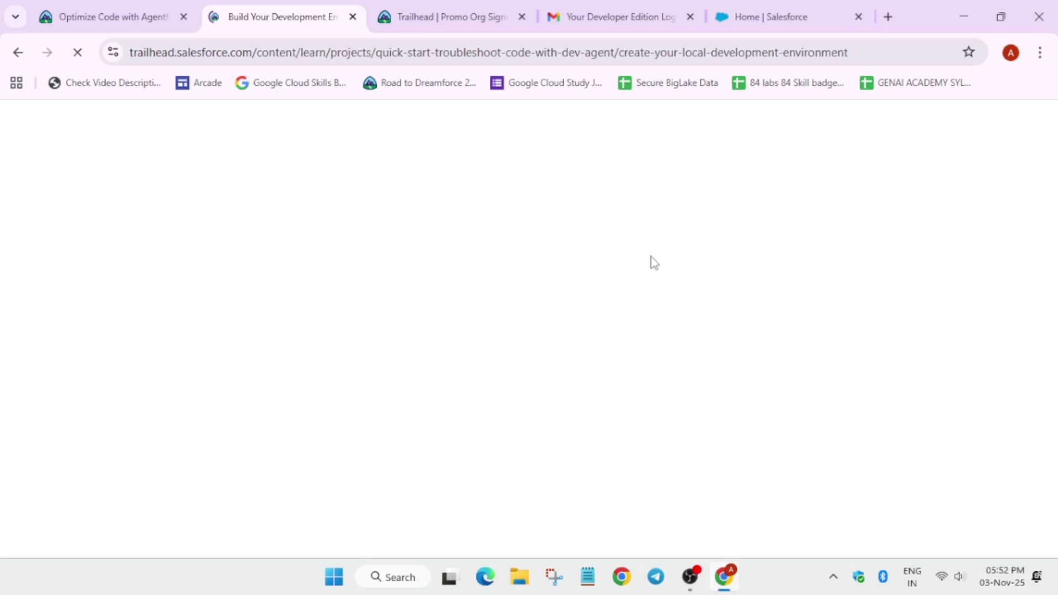
Step: Scroll to Verify Step and briefly open the hands-on org chooser, closing it unchanged
scroll(553, 316, "down", 10)
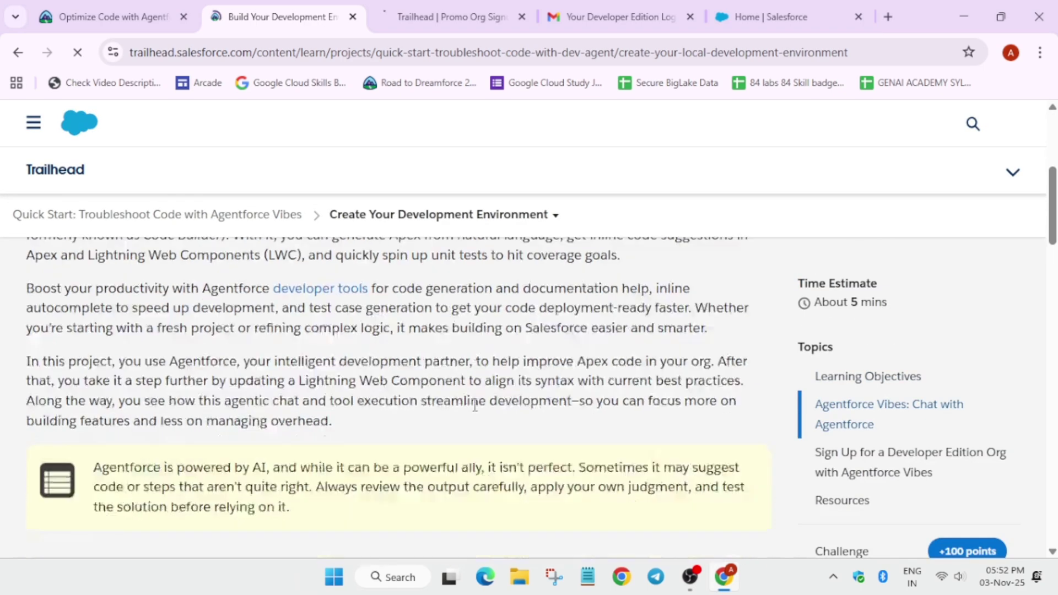
scroll(468, 439, "down", 15)
scroll(468, 437, "up", 3)
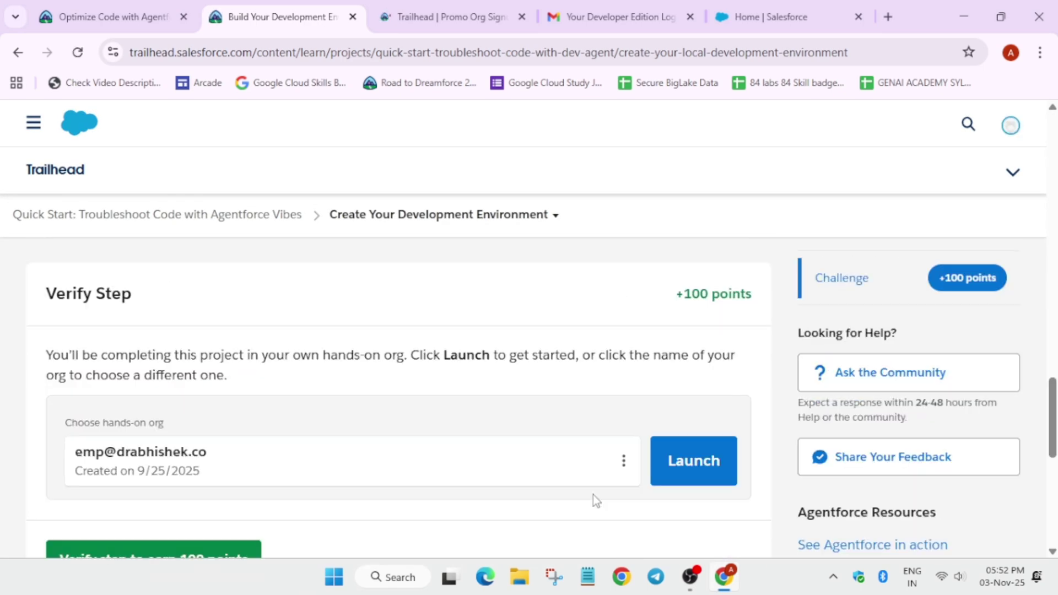
left_click(623, 470)
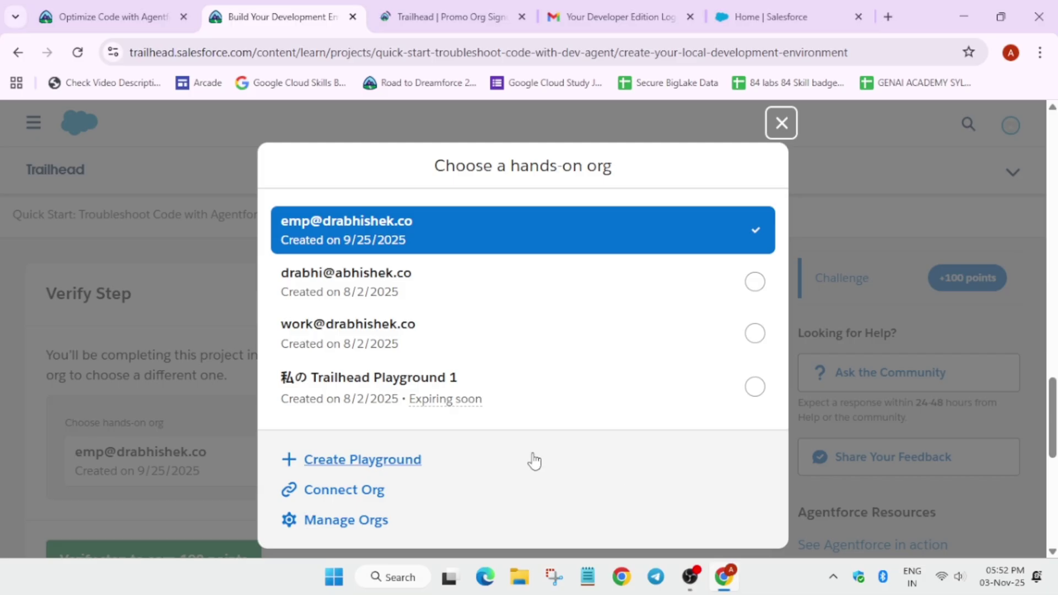
left_click(188, 319)
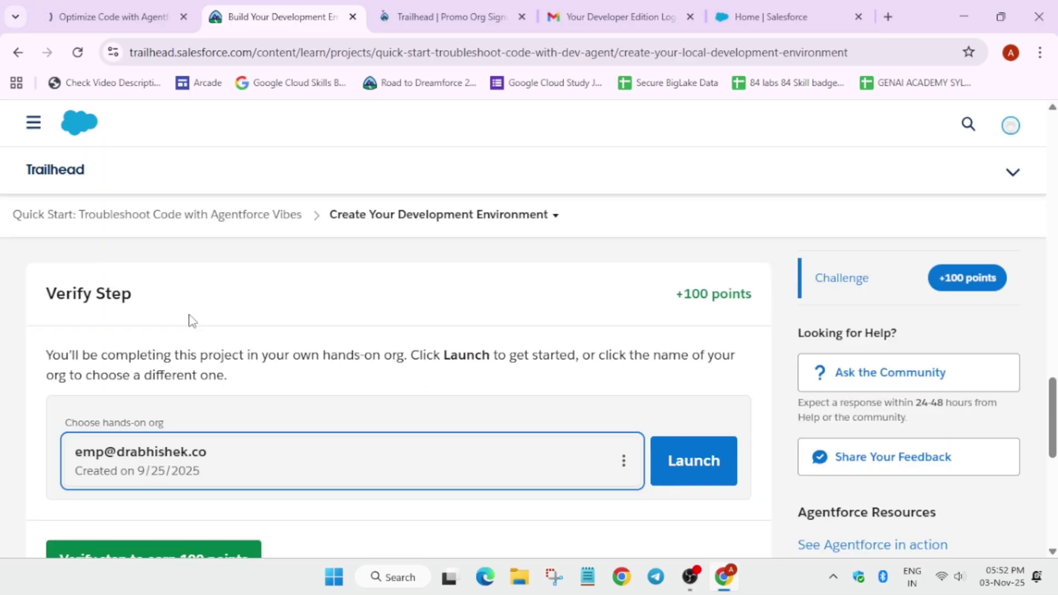
Step: Copy the suggested org name 'Agentforce Vibes Org' and reopen the hands-on org list
scroll(212, 326, "up", 7)
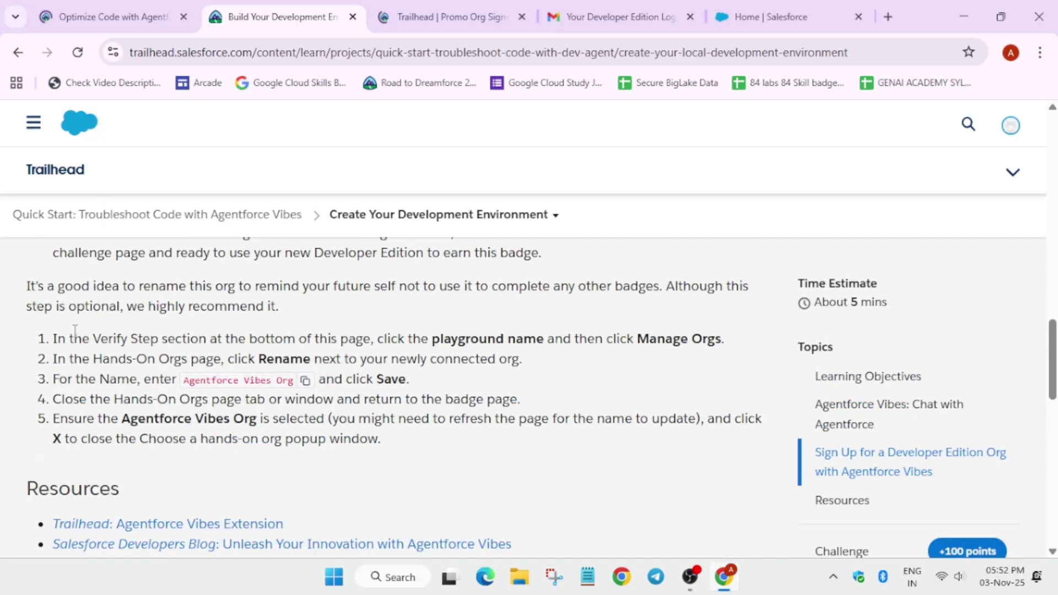
scroll(676, 346, "down", 2)
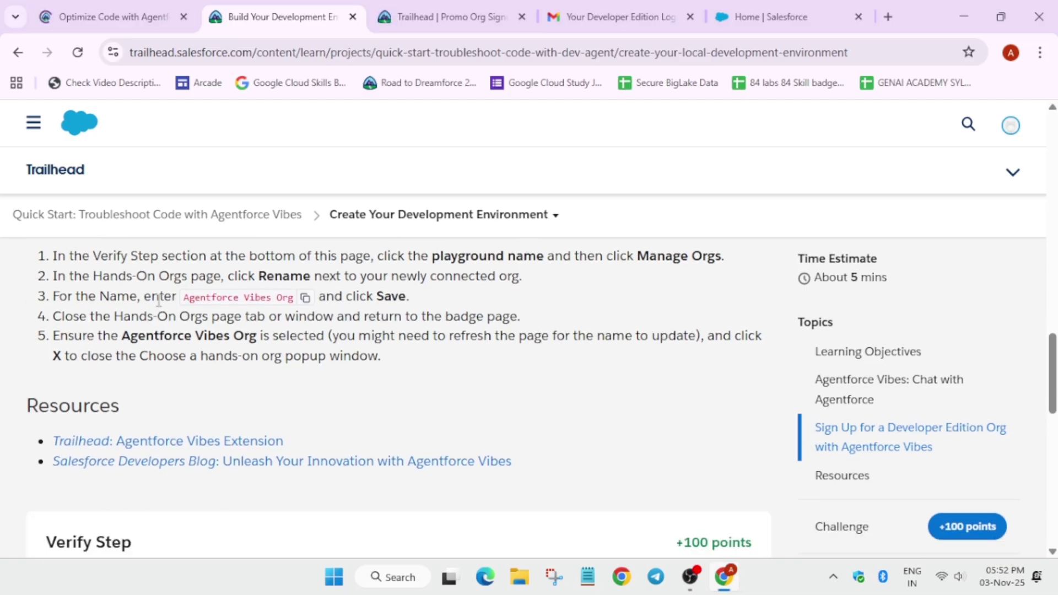
left_click(305, 297)
scroll(650, 408, "down", 5)
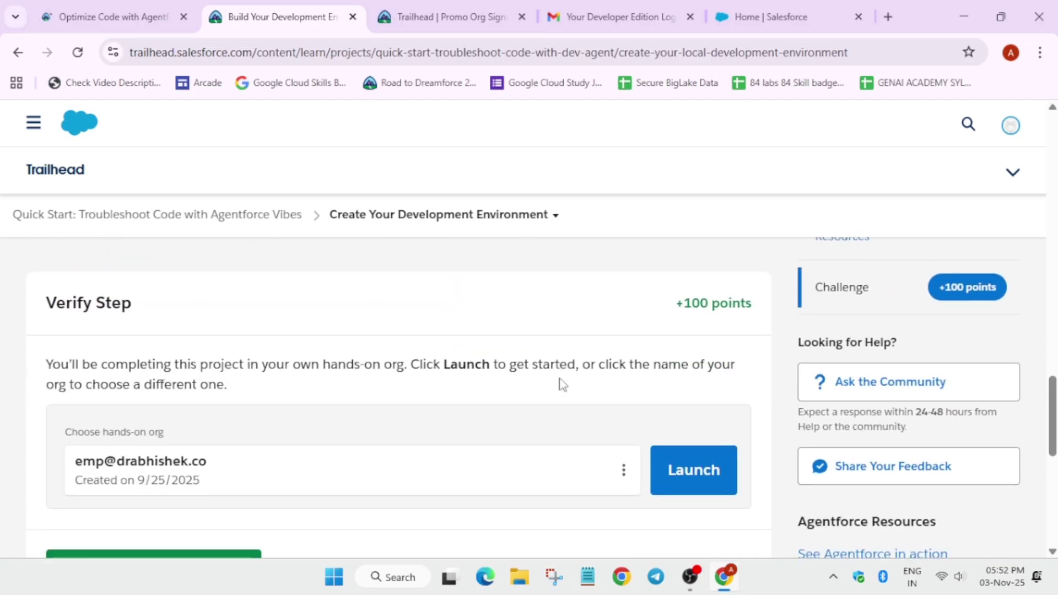
scroll(650, 407, "up", 5)
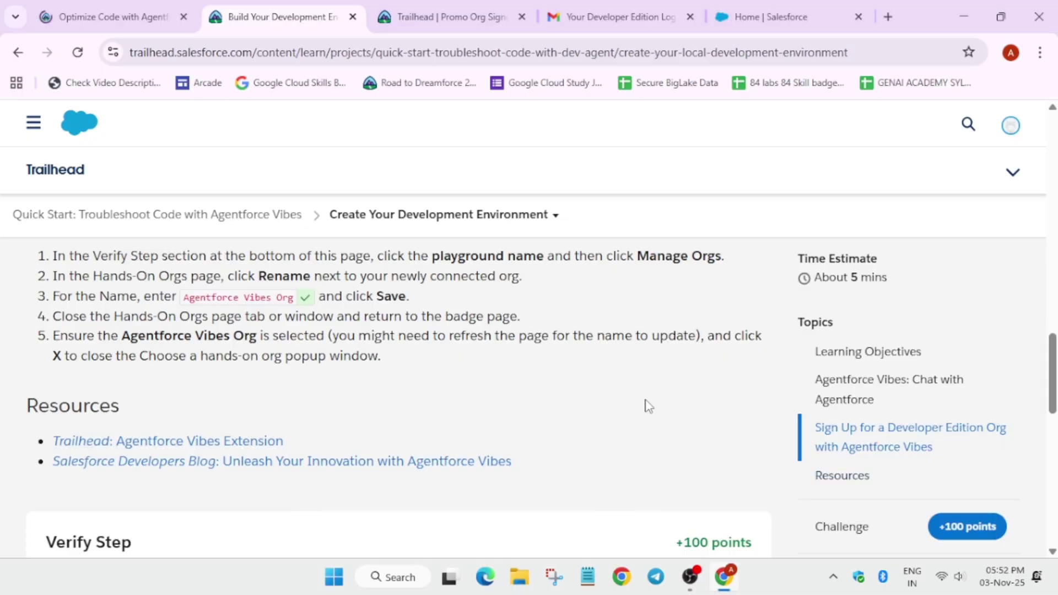
scroll(644, 398, "down", 5)
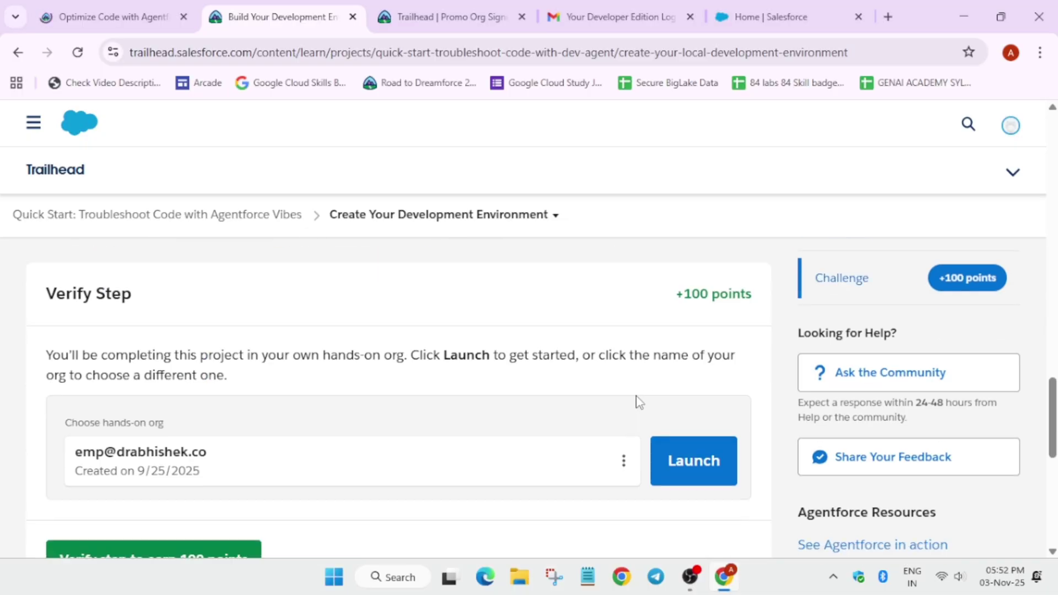
left_click(622, 458)
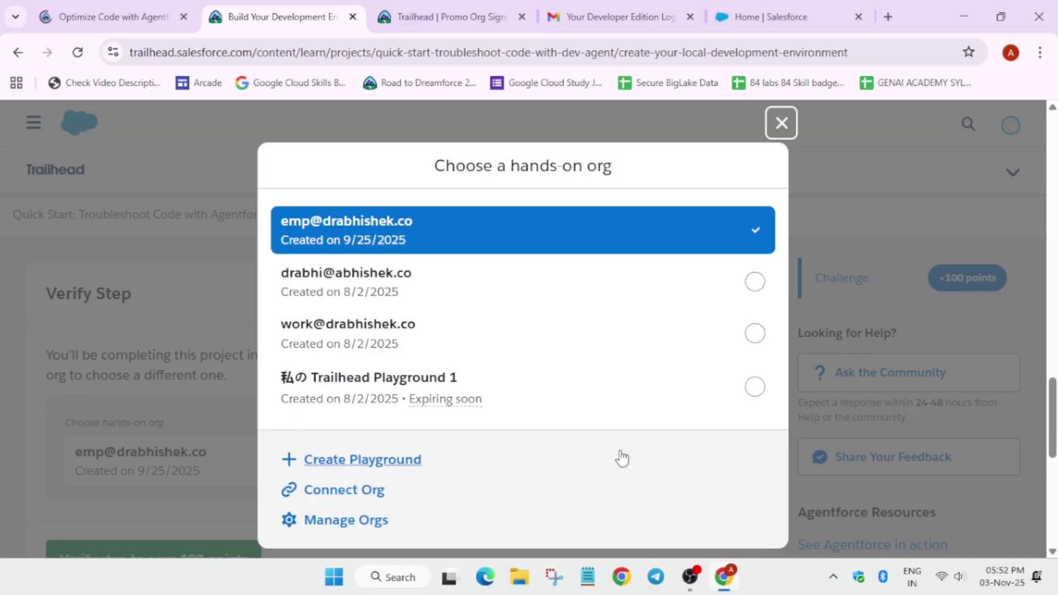
Step: Open Manage Orgs in a new tab and review the four connected and three expired orgs
left_click(343, 523)
left_click(204, 10)
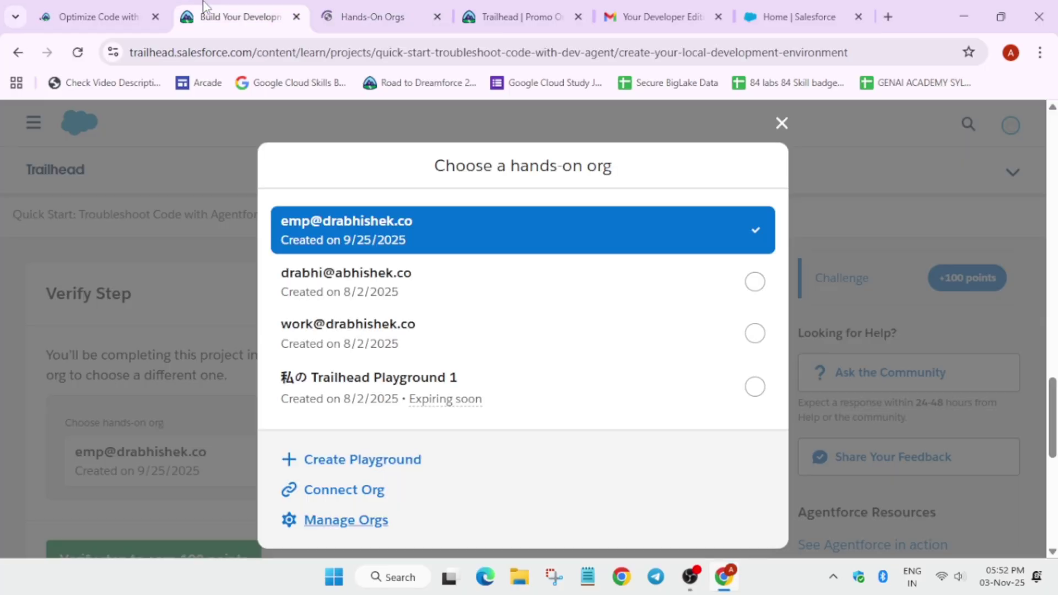
left_click(345, 7)
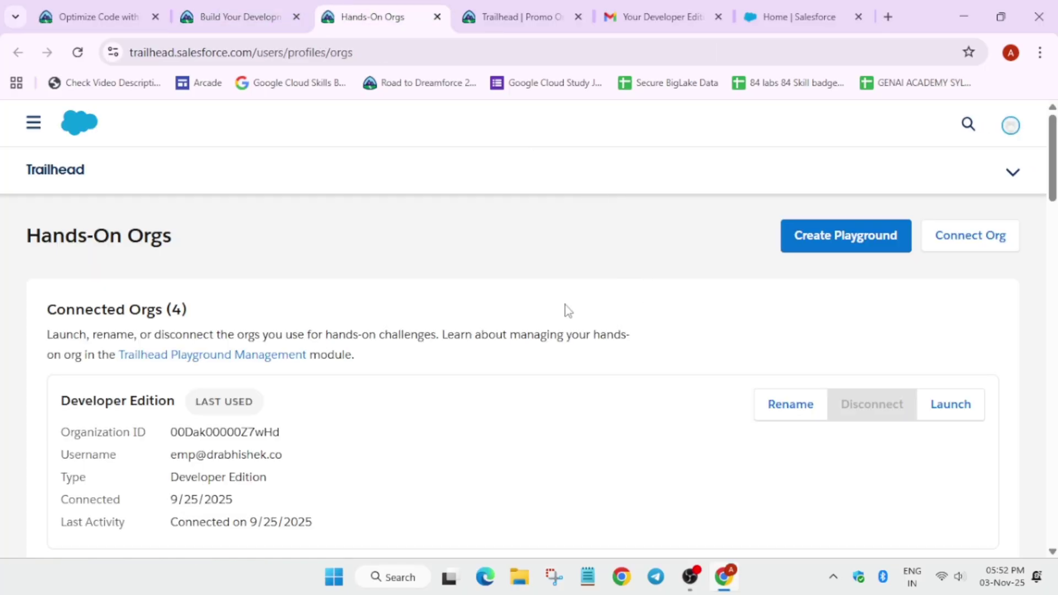
scroll(565, 305, "down", 4)
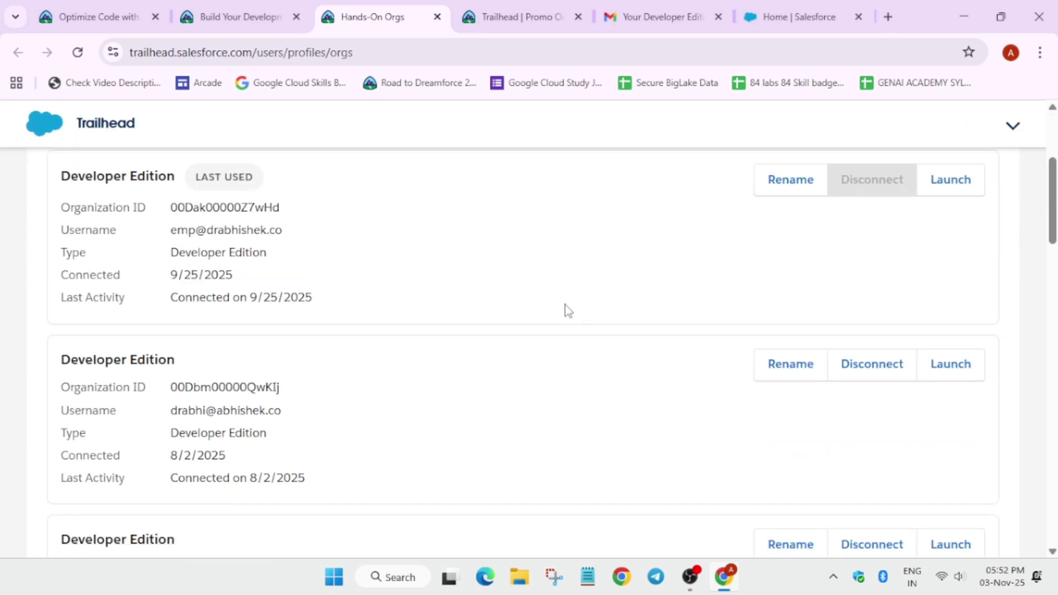
scroll(564, 305, "up", 4)
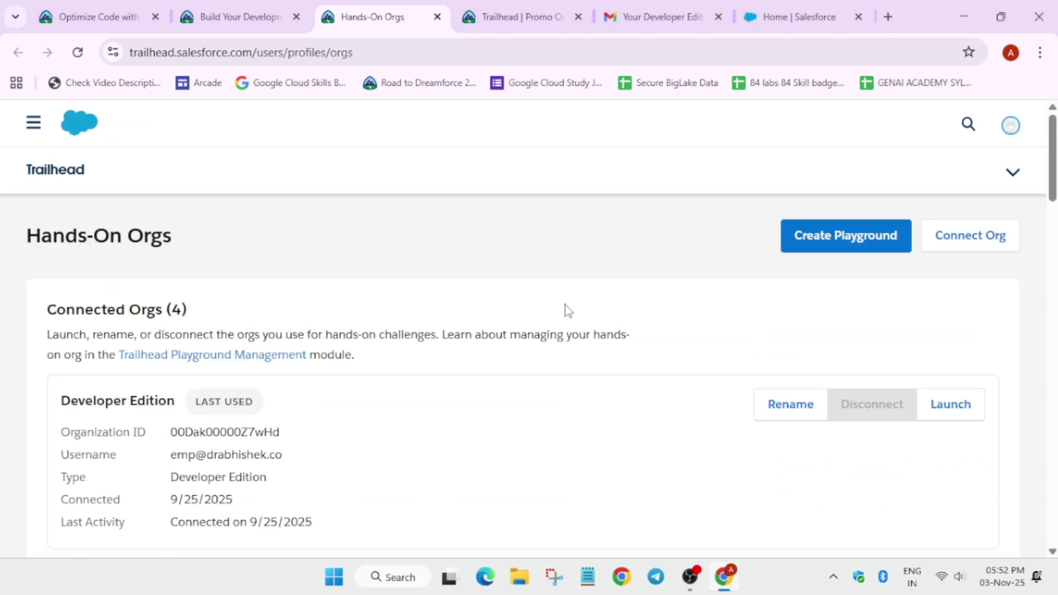
scroll(564, 305, "down", 7)
scroll(564, 306, "down", 7)
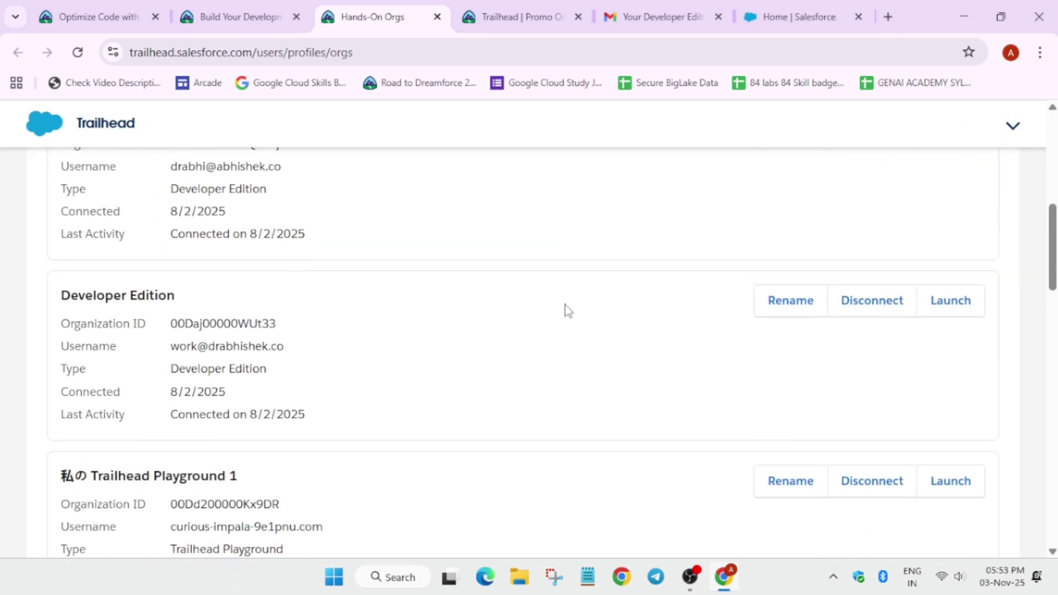
scroll(564, 305, "up", 6)
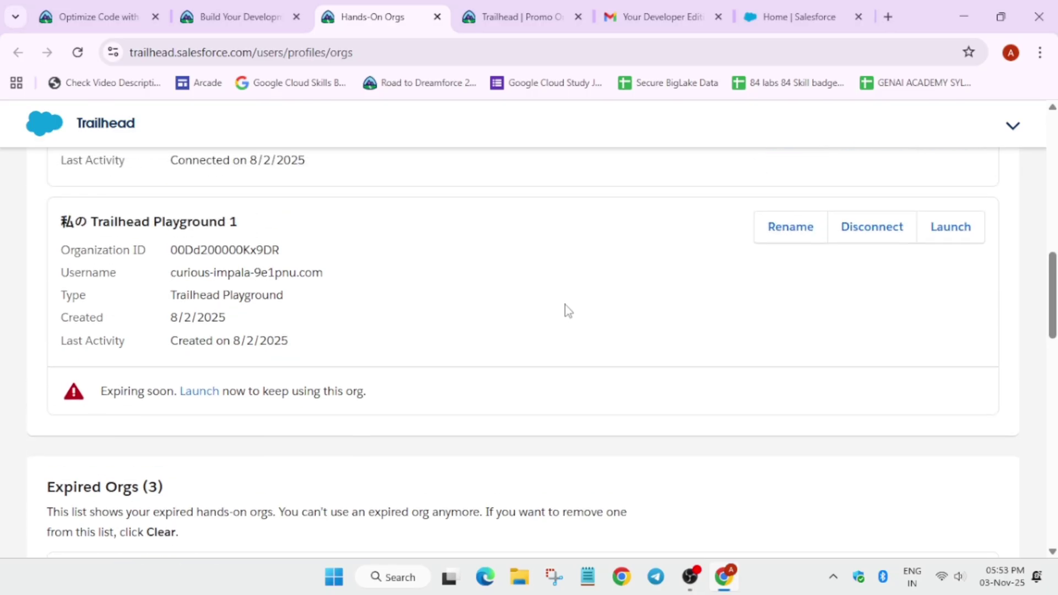
scroll(564, 305, "up", 4)
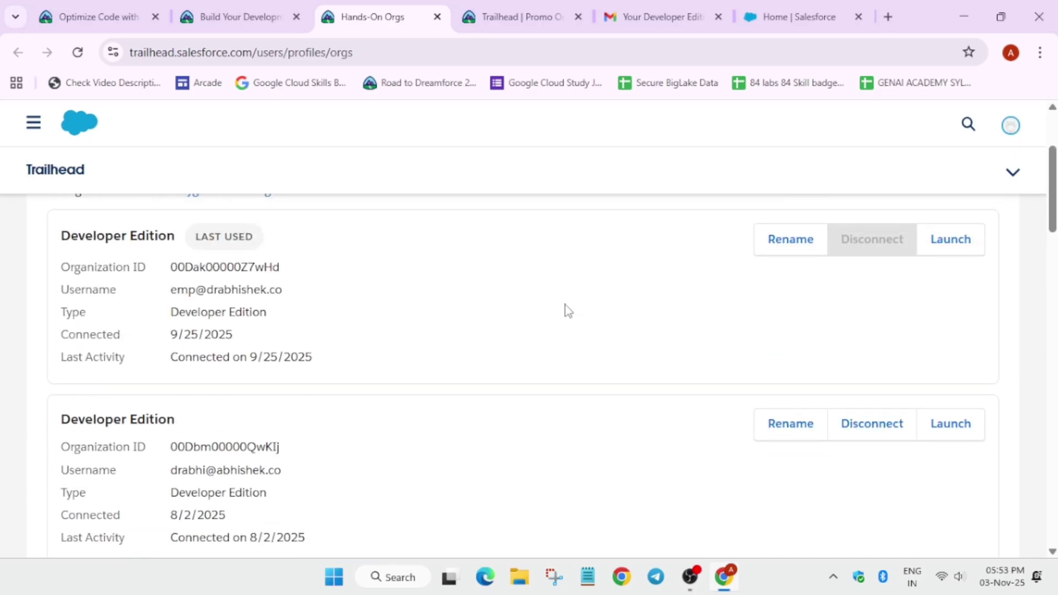
scroll(564, 306, "down", 2)
scroll(564, 306, "up", 4)
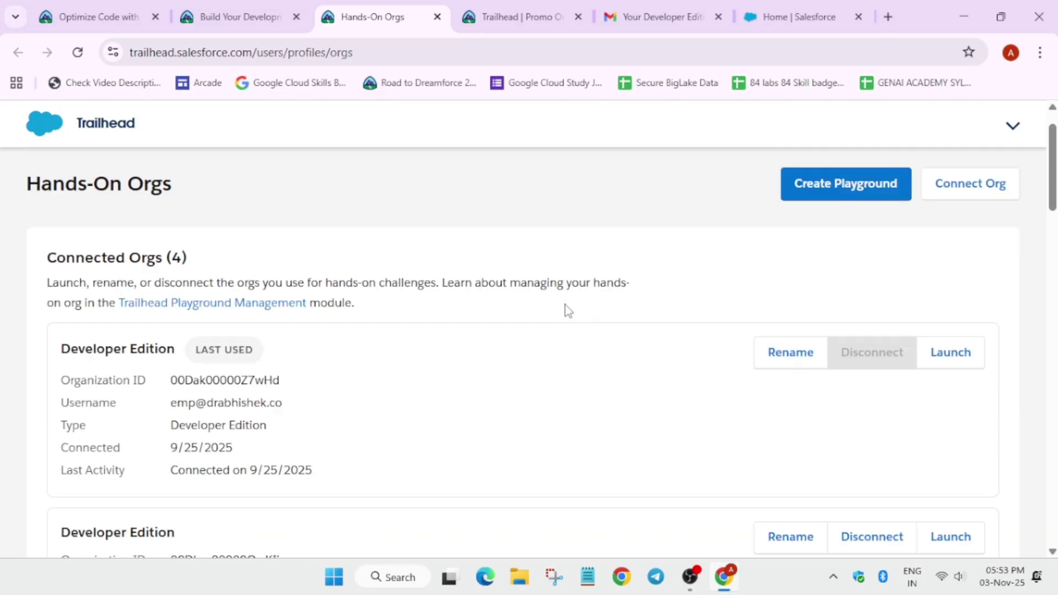
scroll(564, 305, "up", 1)
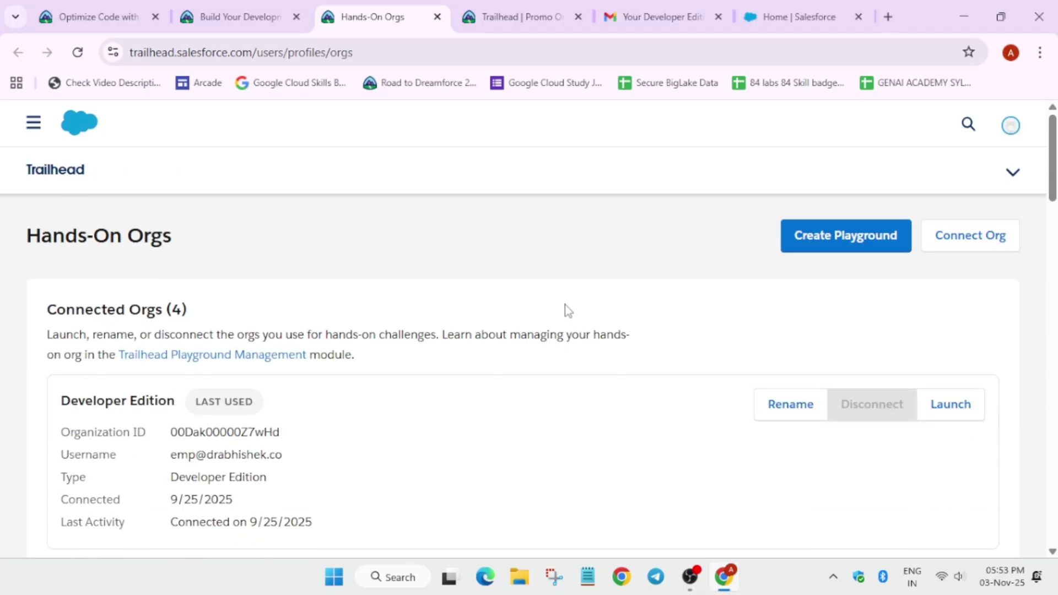
Step: Replace the login username with the new org's username copied from the welcome email
left_click(981, 235)
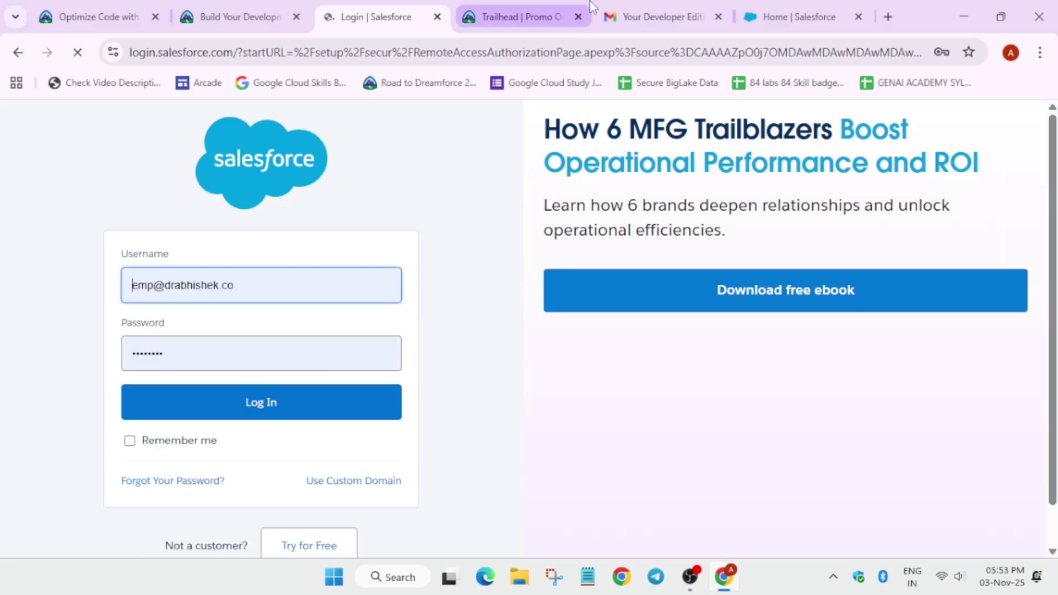
left_click(649, 6)
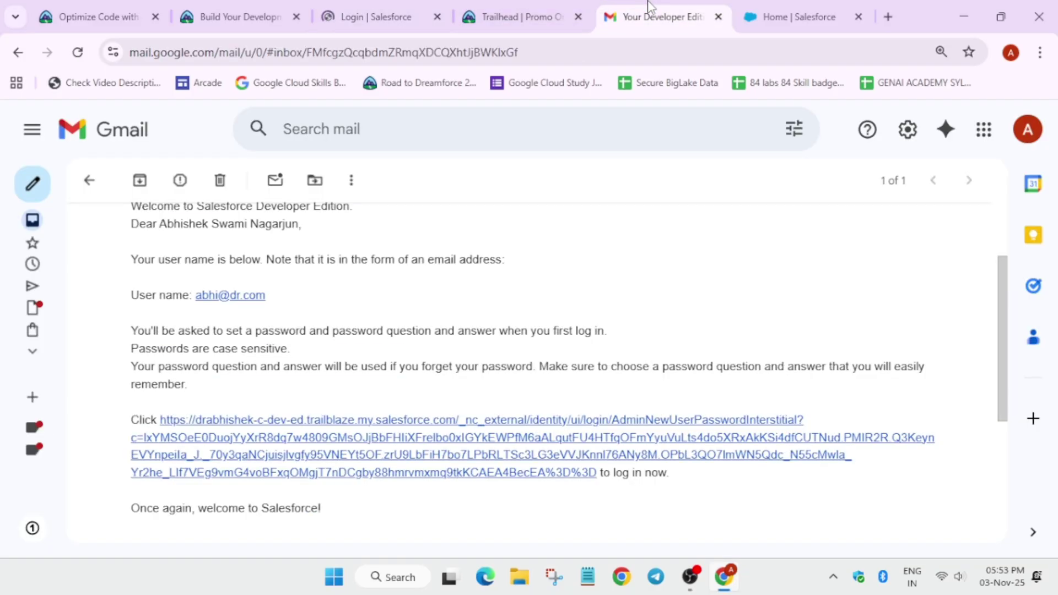
right_click(238, 298)
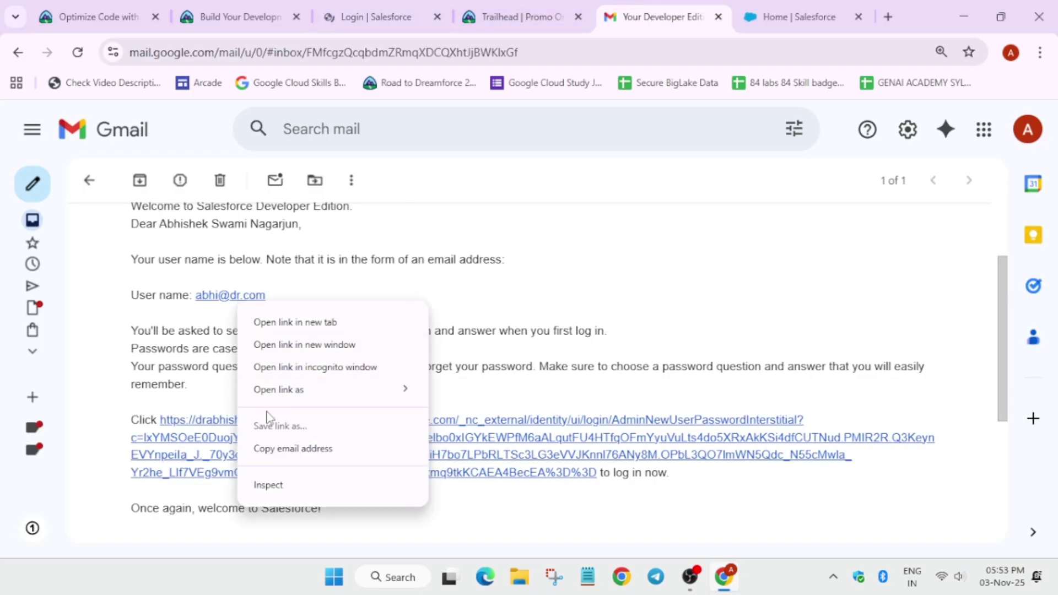
left_click(273, 448)
left_click(385, 12)
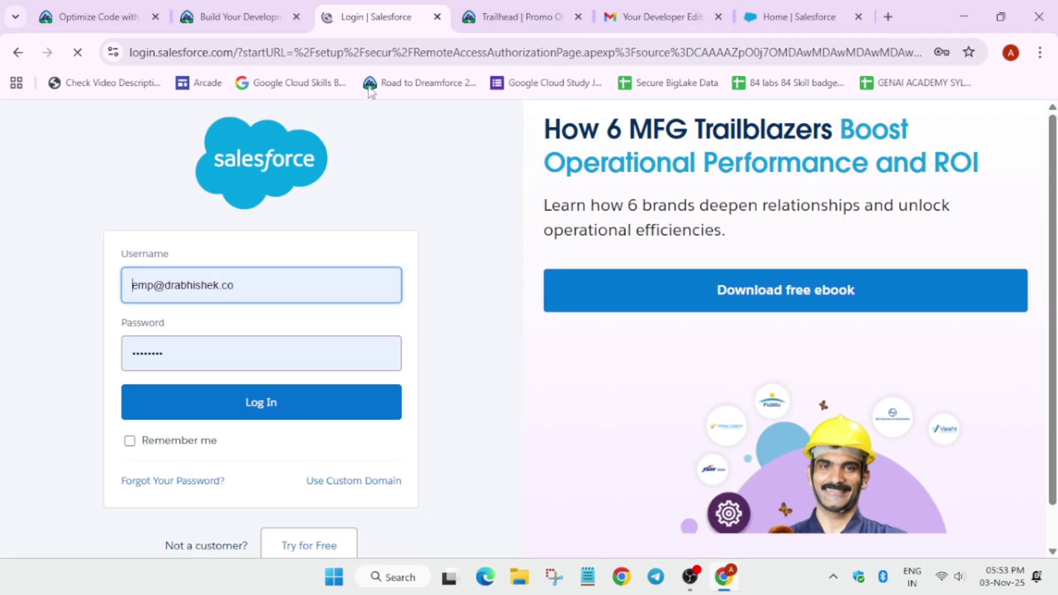
left_click(242, 286)
key("ctrl+a")
key("ctrl+v")
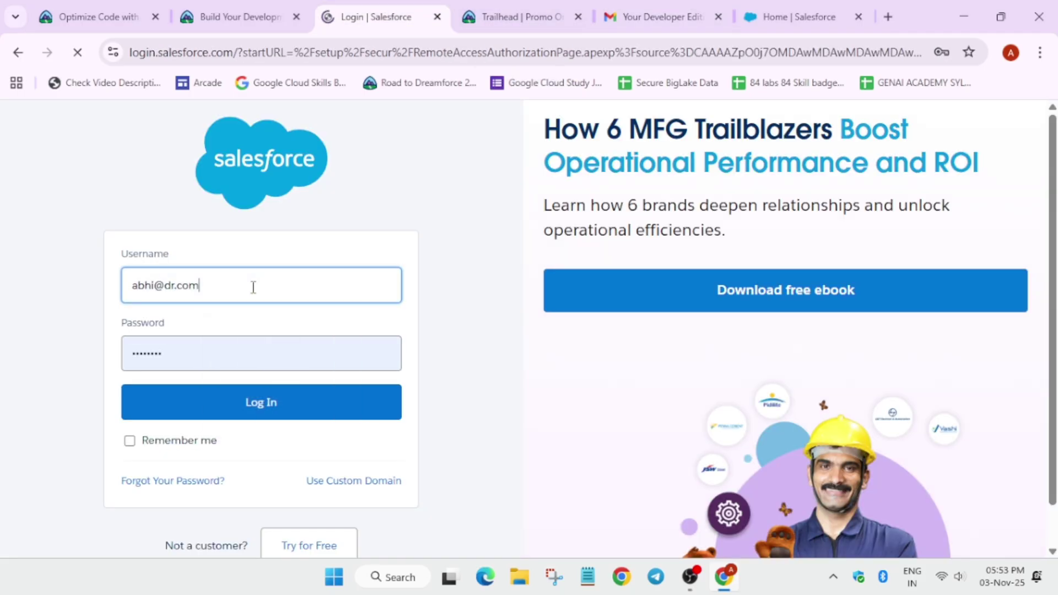
Step: Enter the org's password, enable Remember me, and log in
left_click(202, 351)
key("ctrl+a")
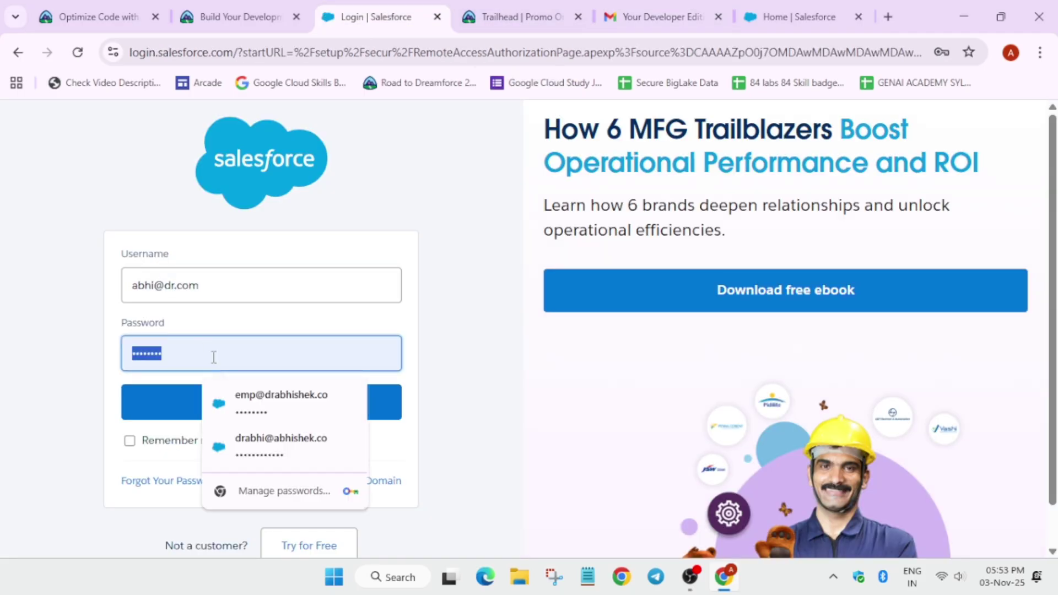
key("BackSpace")
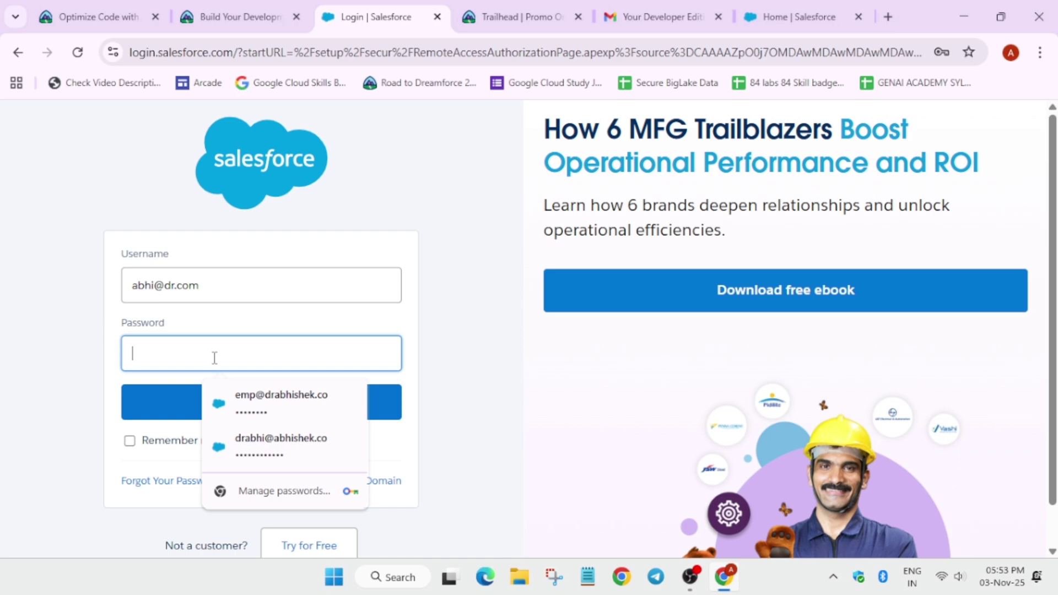
type("•••••••")
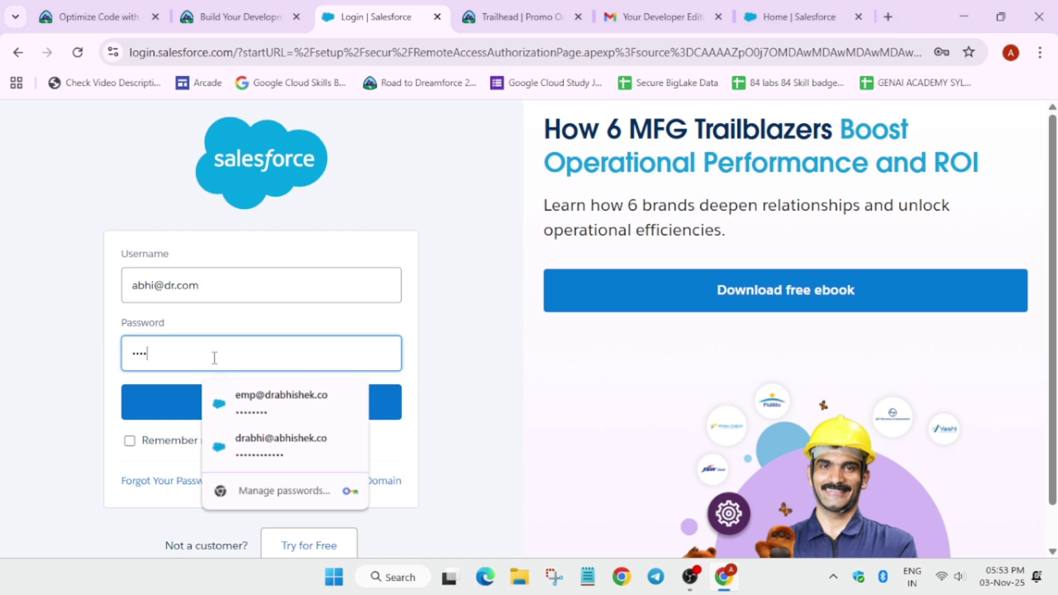
type("••")
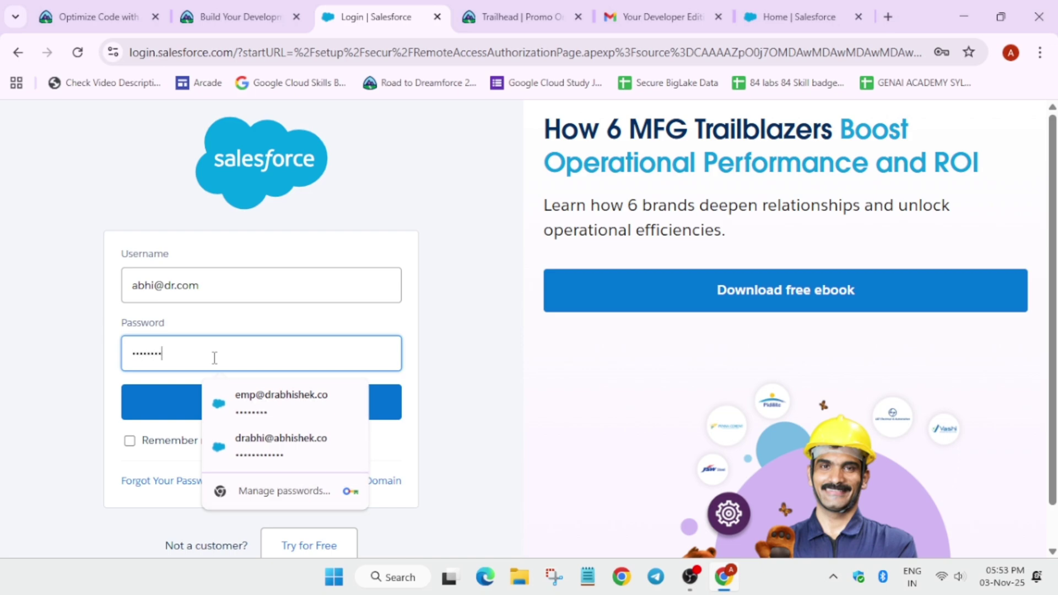
left_click(130, 439)
left_click(189, 410)
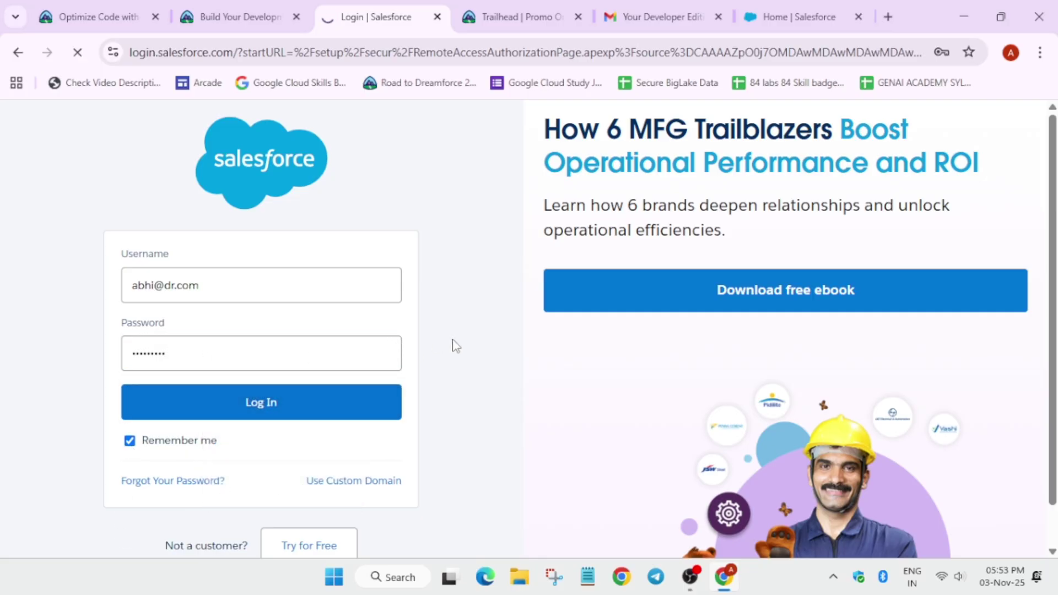
Step: Allow Trailhead access to the new Developer Edition org and save it as a hands-on org
left_click(241, 17)
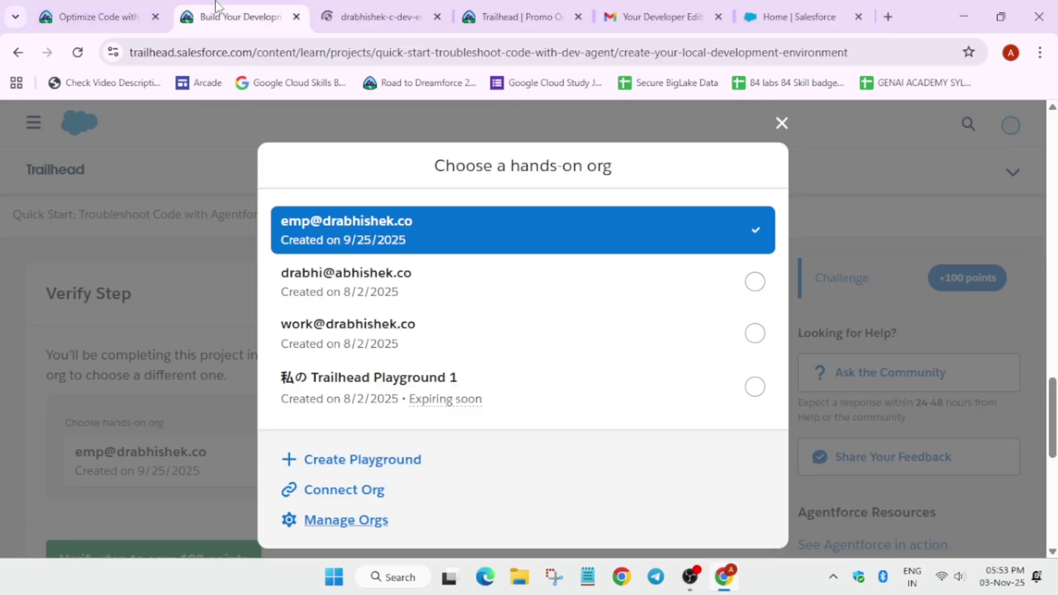
left_click(781, 123)
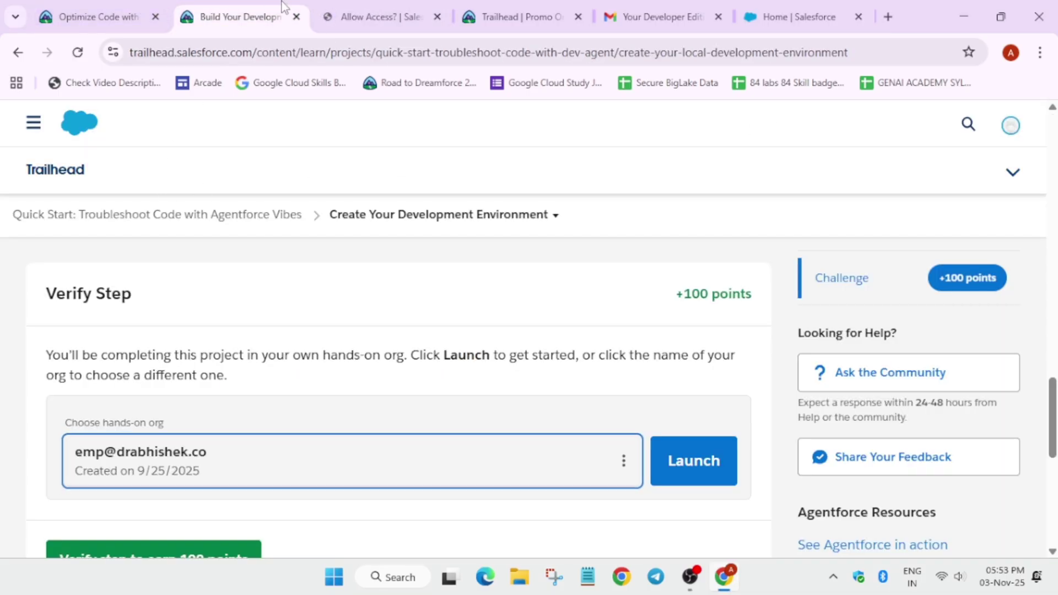
scroll(243, 380, "up", 5)
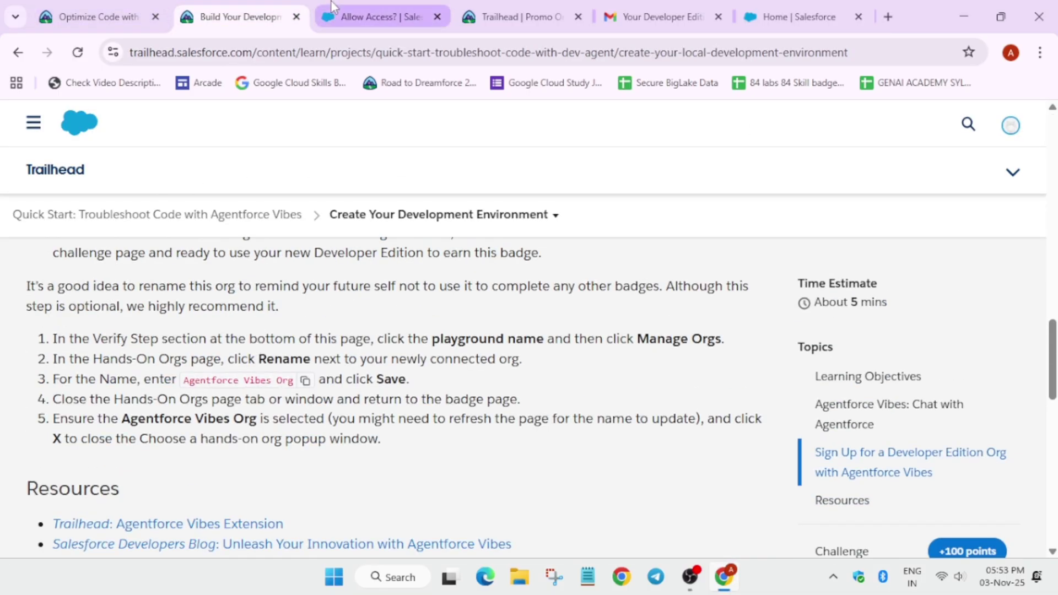
left_click(380, 16)
scroll(692, 491, "down", 3)
left_click(605, 440)
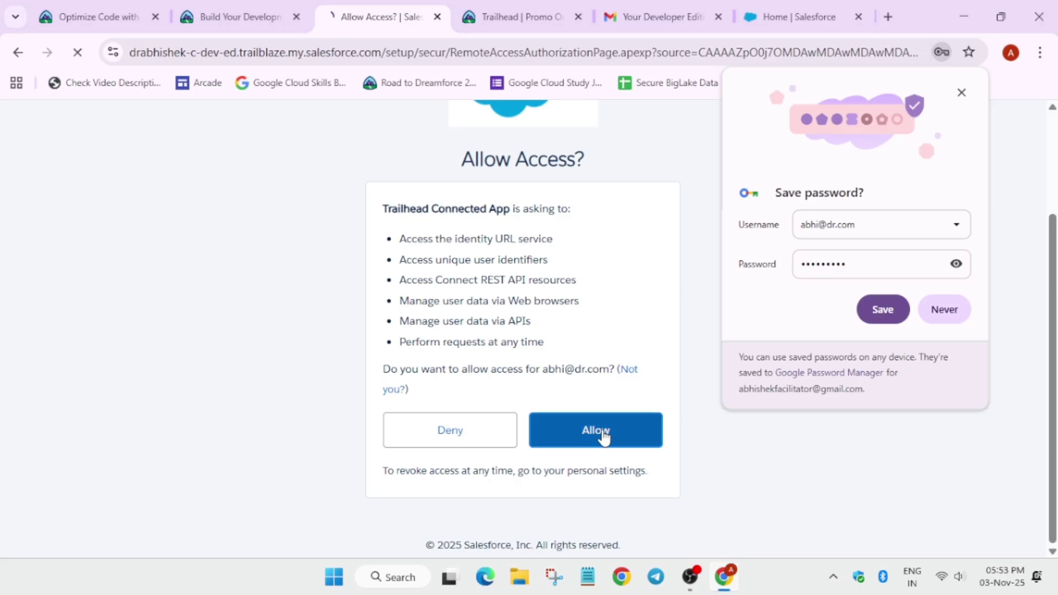
left_click(862, 321)
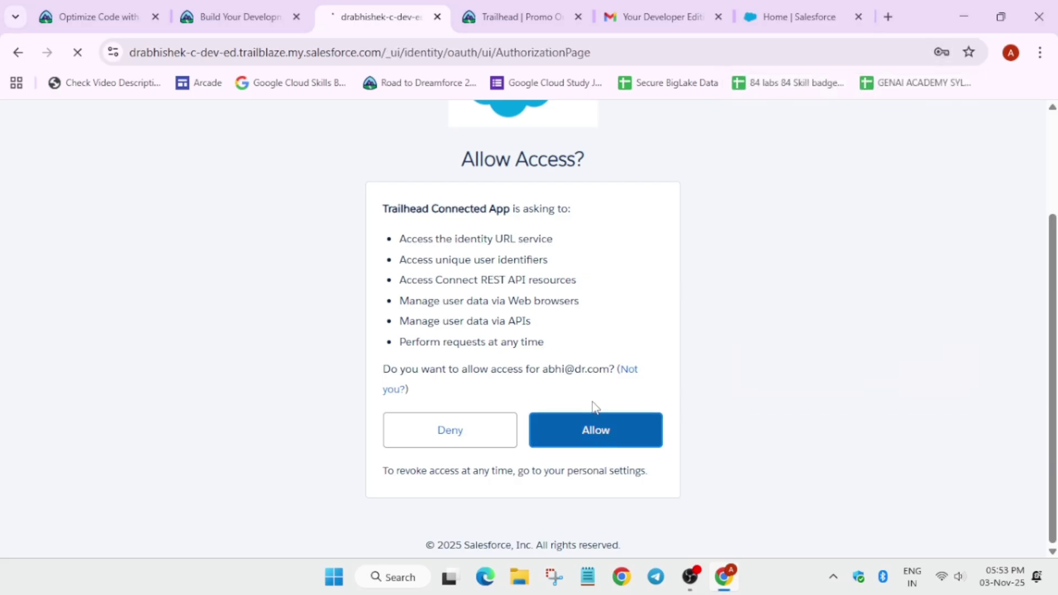
scroll(602, 440, "down", 2)
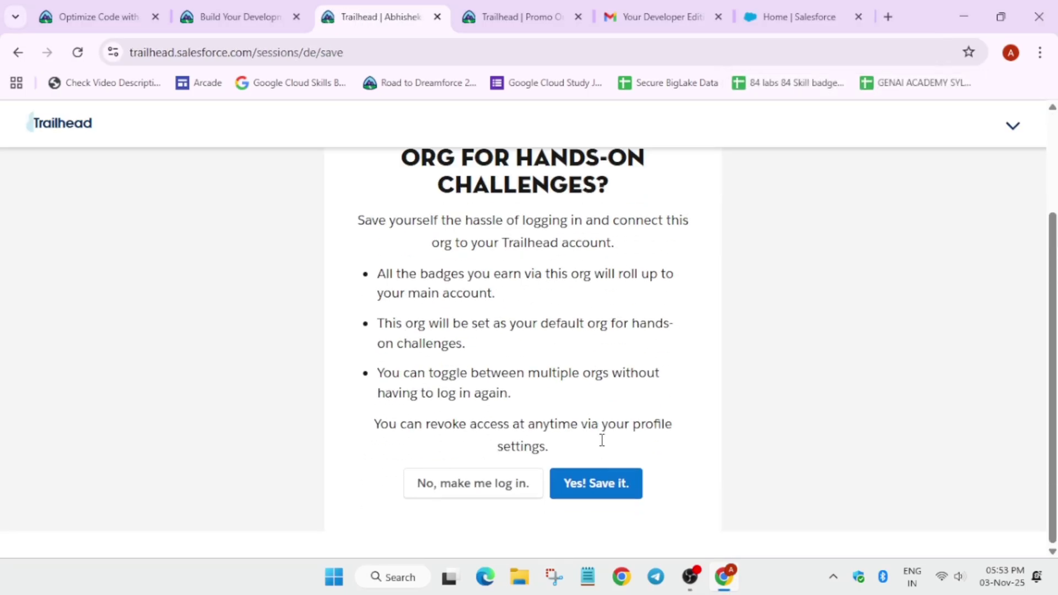
left_click(603, 483)
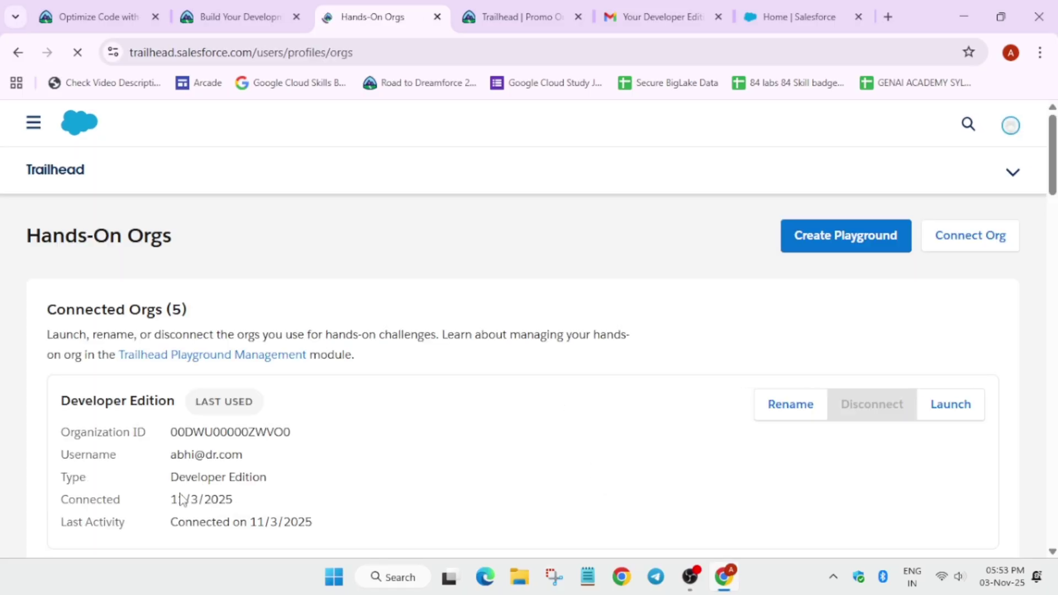
Step: Rename the new Developer Edition org to 'Agentforce Vibes Org' and save the name
left_click(786, 408)
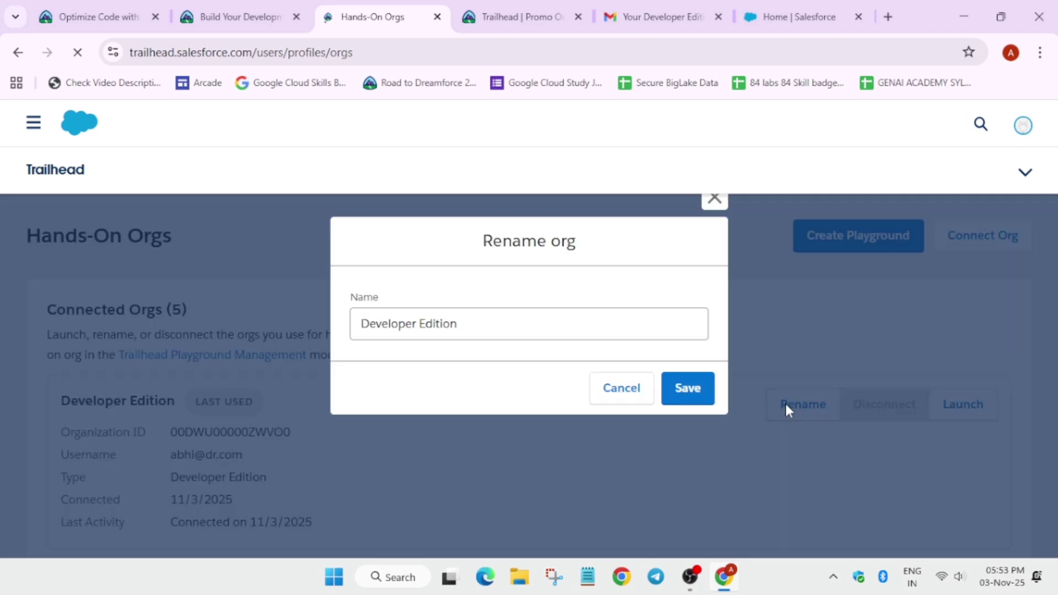
left_click(421, 329)
left_click(243, 22)
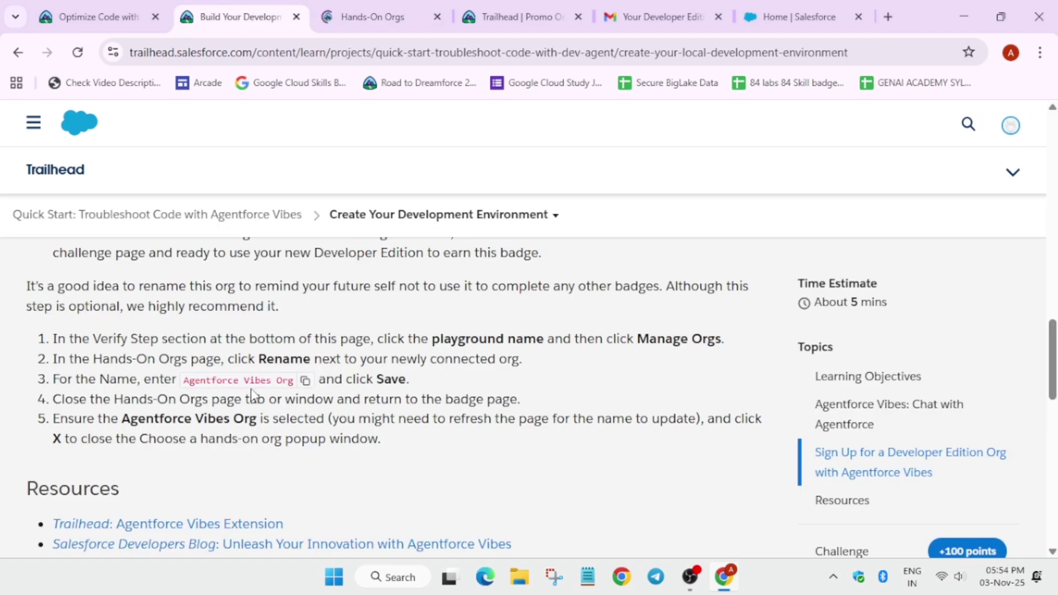
left_click(305, 382)
left_click(356, 14)
double_click(482, 314)
key("ctrl+a")
key("ctrl+v")
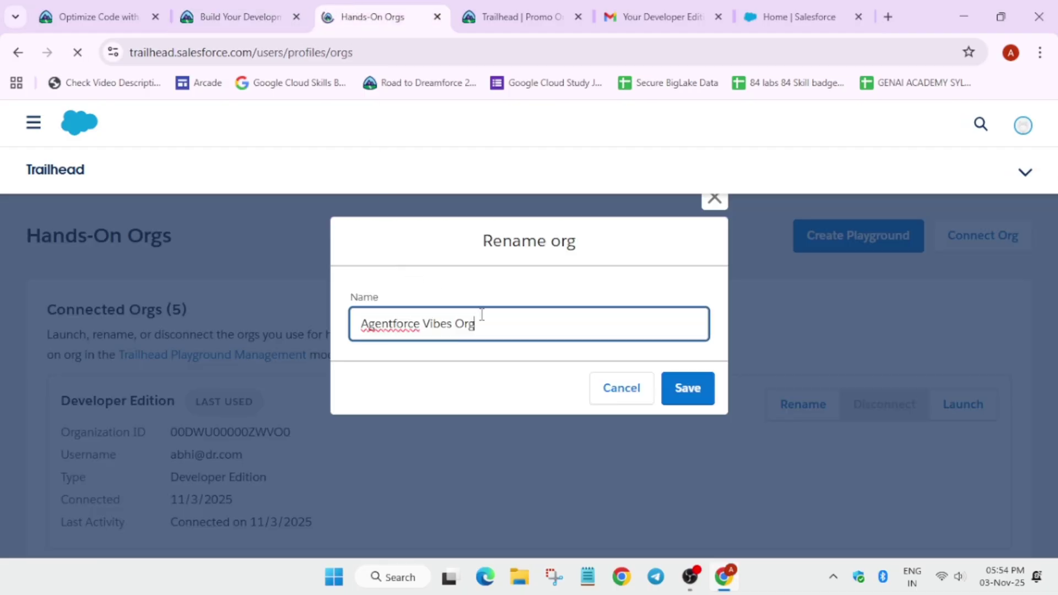
left_click(702, 388)
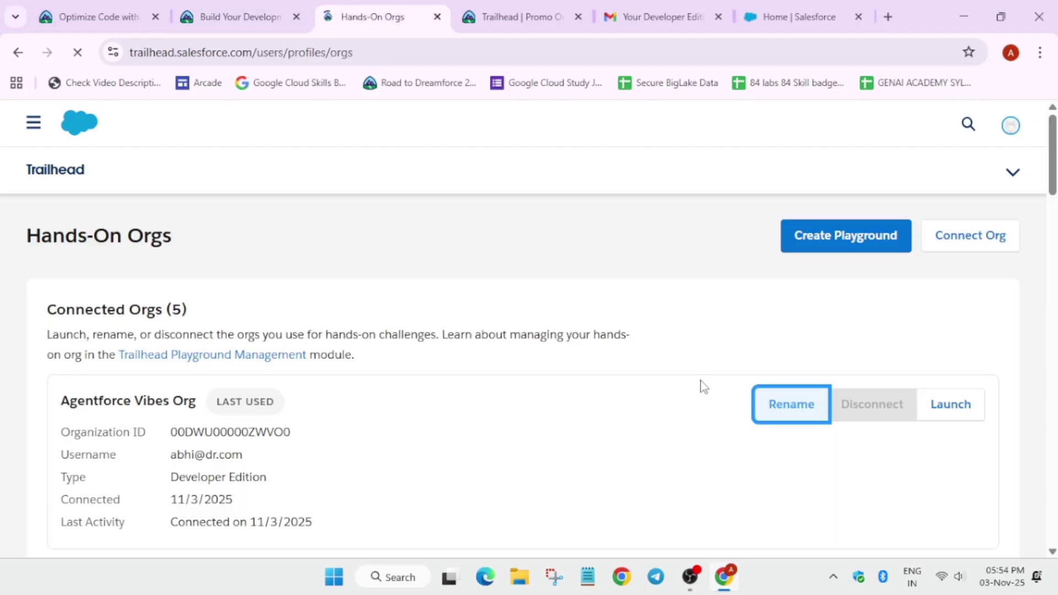
left_click(212, 8)
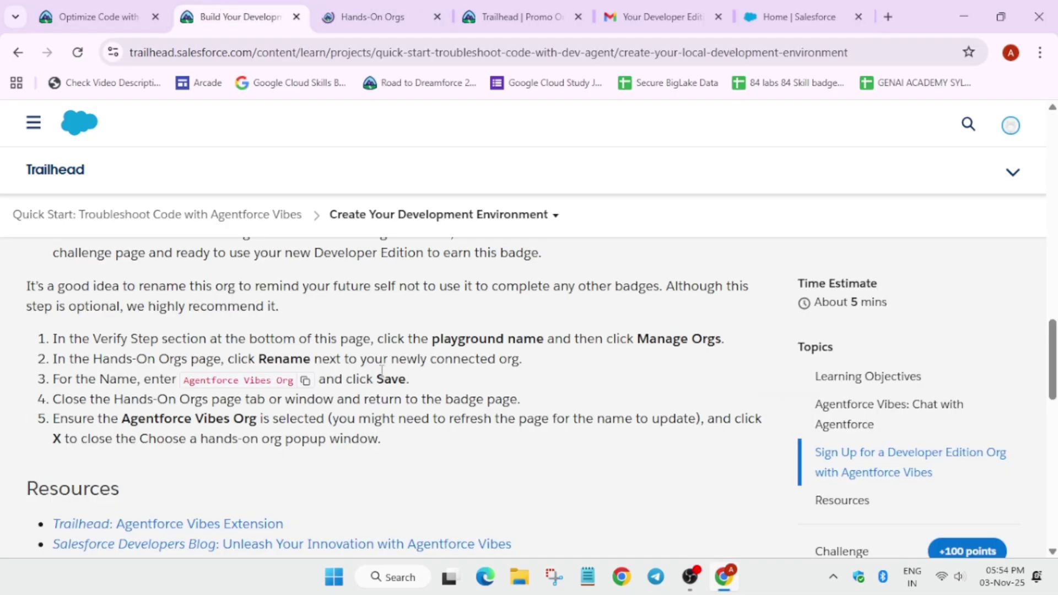
Step: Verify the Create Your Development Environment step to earn +100 points
scroll(359, 383, "down", 8)
scroll(176, 483, "down", 3)
left_click(238, 400)
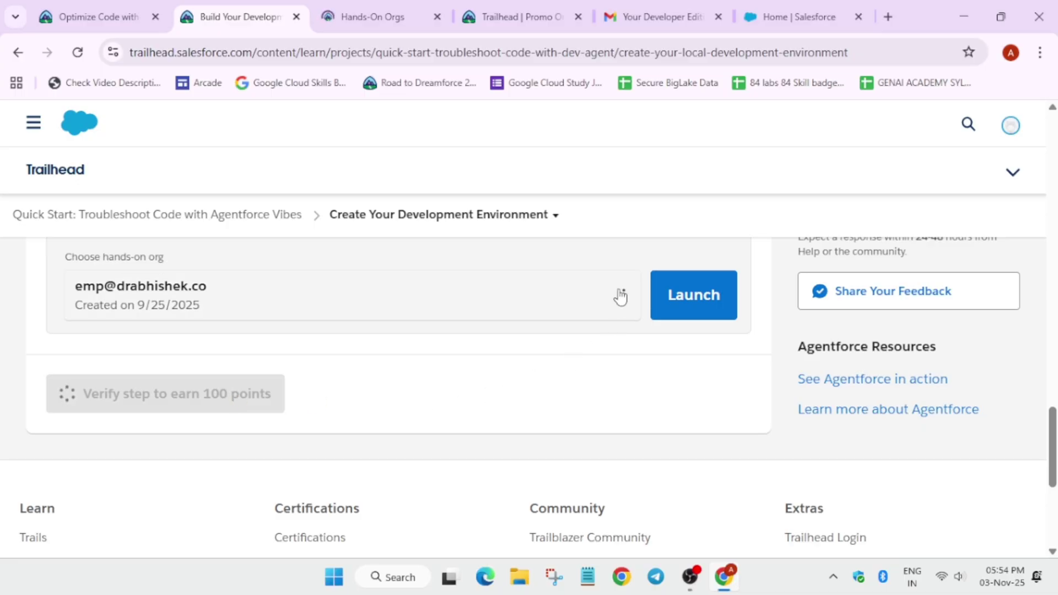
left_click(617, 296)
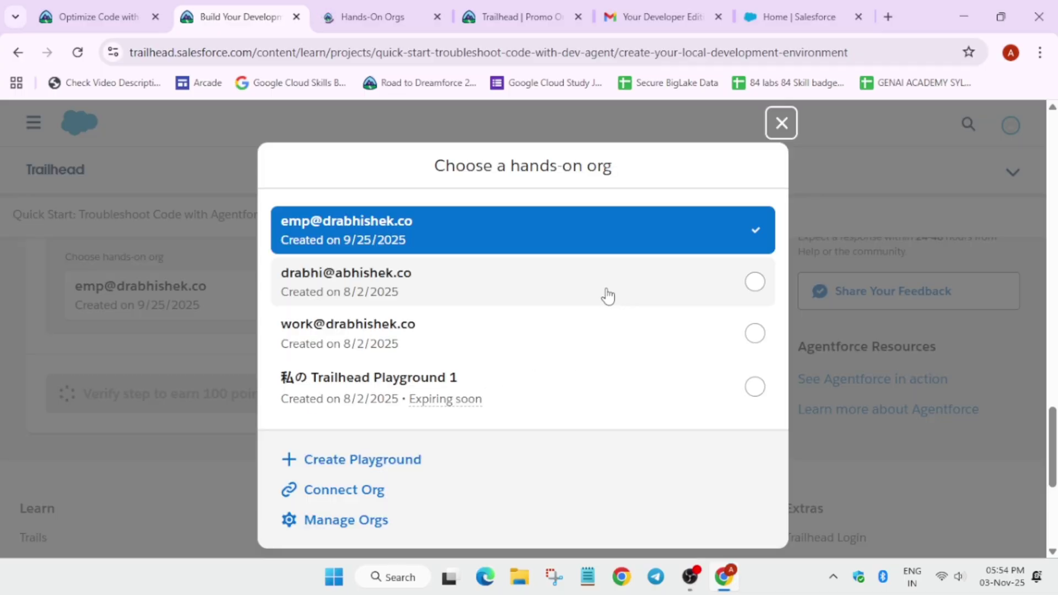
left_click(787, 124)
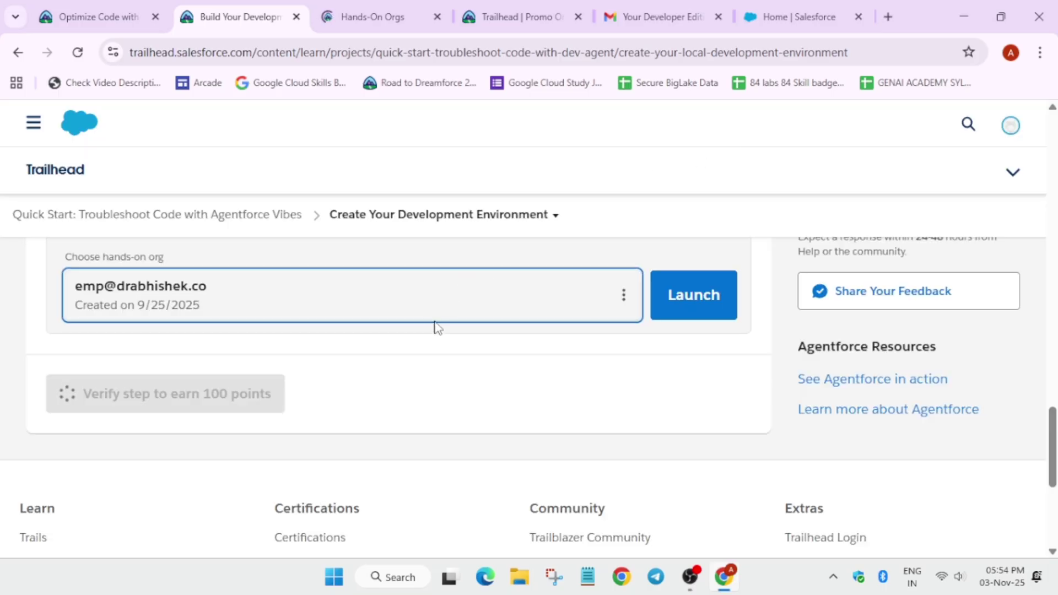
left_click(348, 7)
left_click(237, 17)
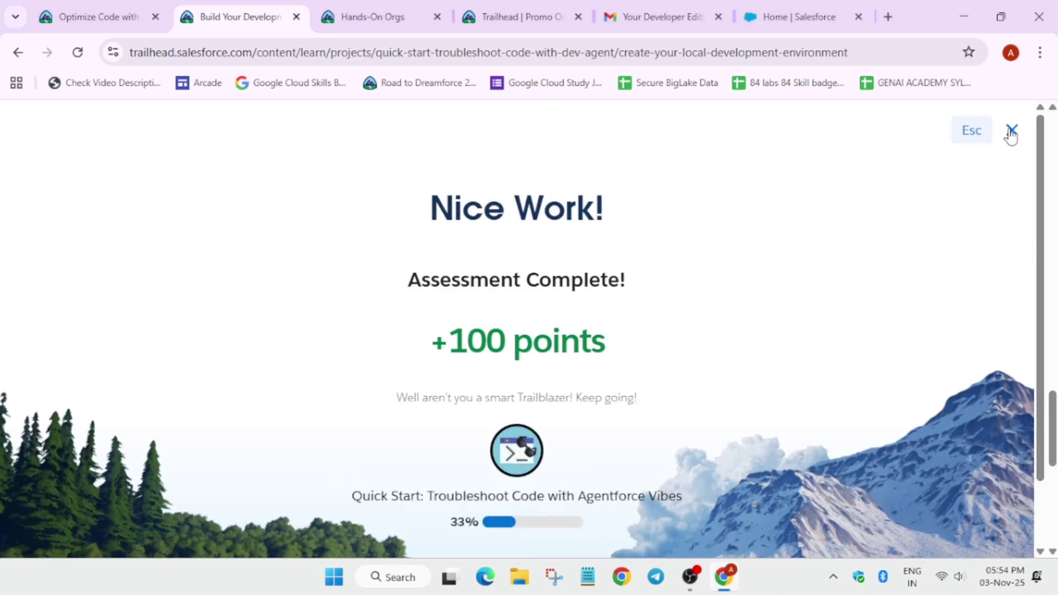
Step: Close the Nice Work! overlay and open the quick start overview showing 33% complete
left_click(1012, 130)
scroll(385, 395, "down", 4)
scroll(384, 395, "up", 10)
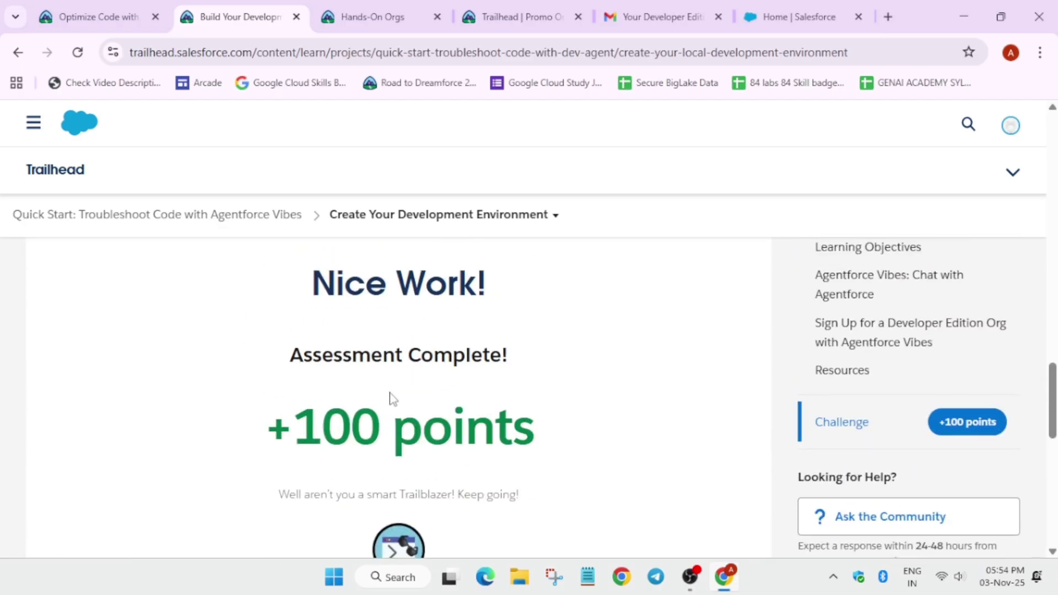
scroll(389, 397, "down", 6)
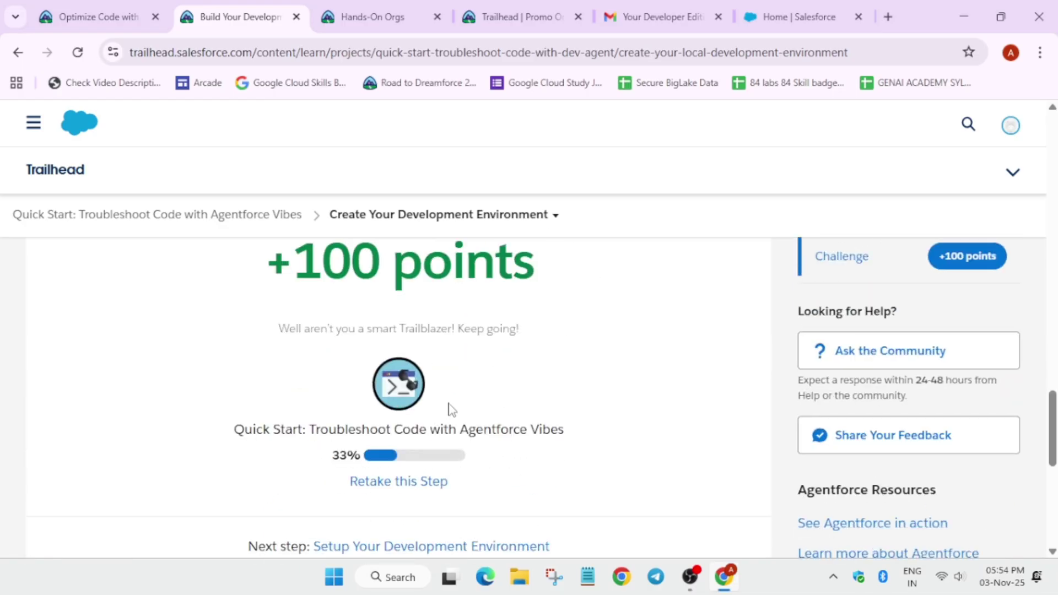
left_click(239, 219)
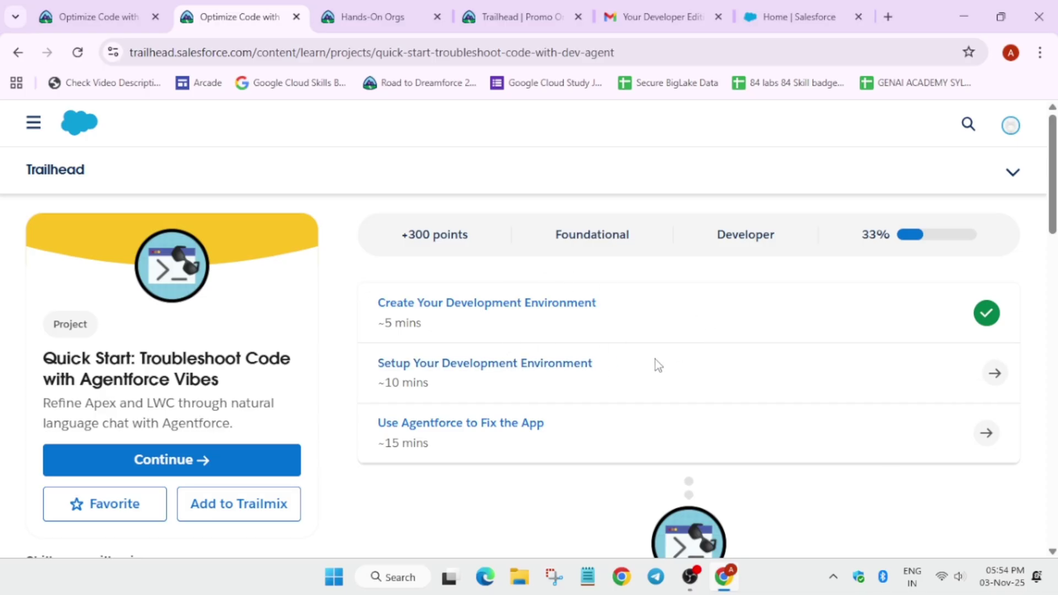
mouse_move(688, 591)
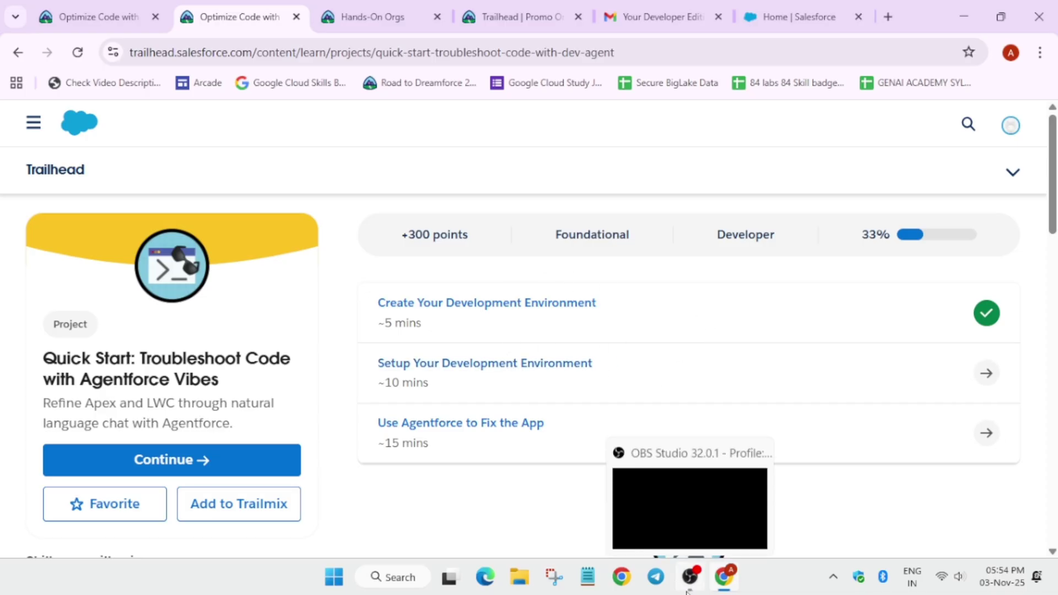